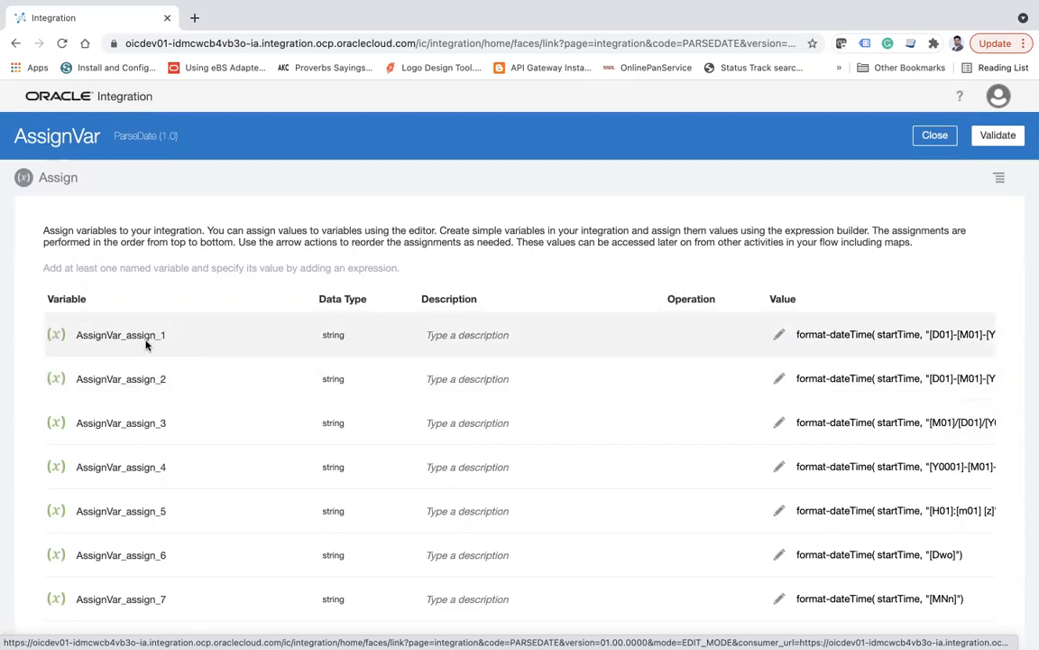
Open the AssignVar_assign_1 value expression and search its components for the format-dateTime function.
scroll(652, 343, "right", 4)
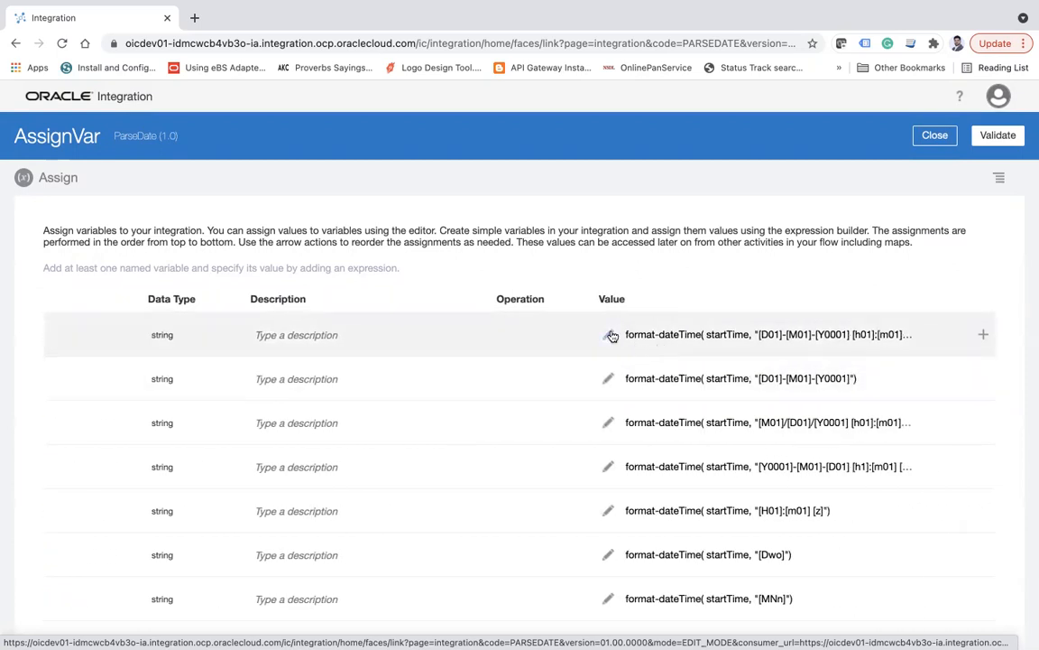
left_click(609, 335)
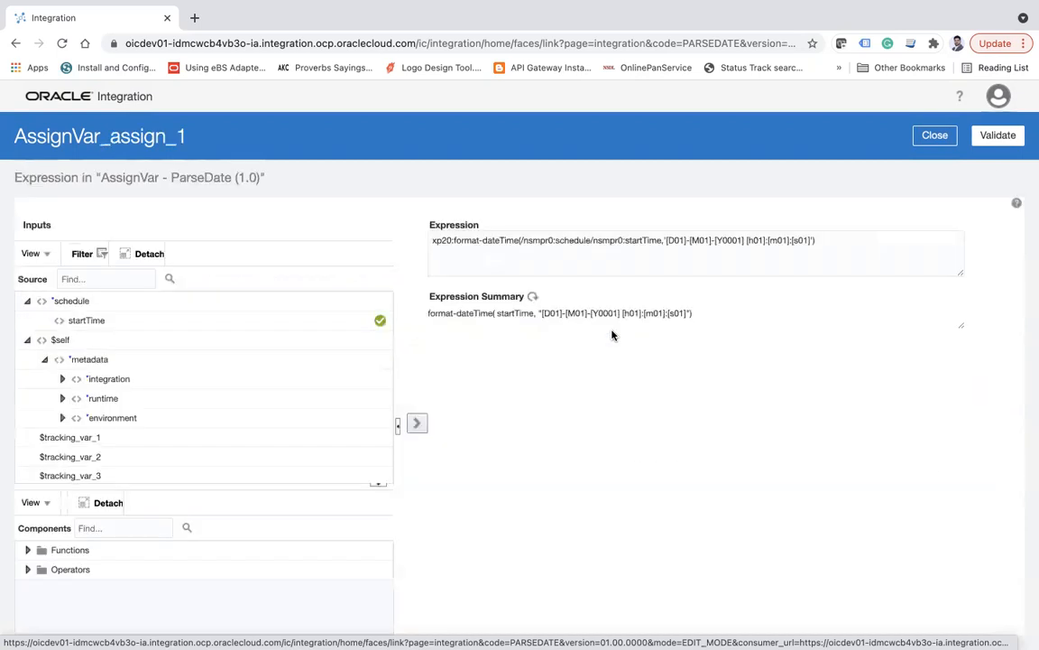
left_click(122, 527)
type("format")
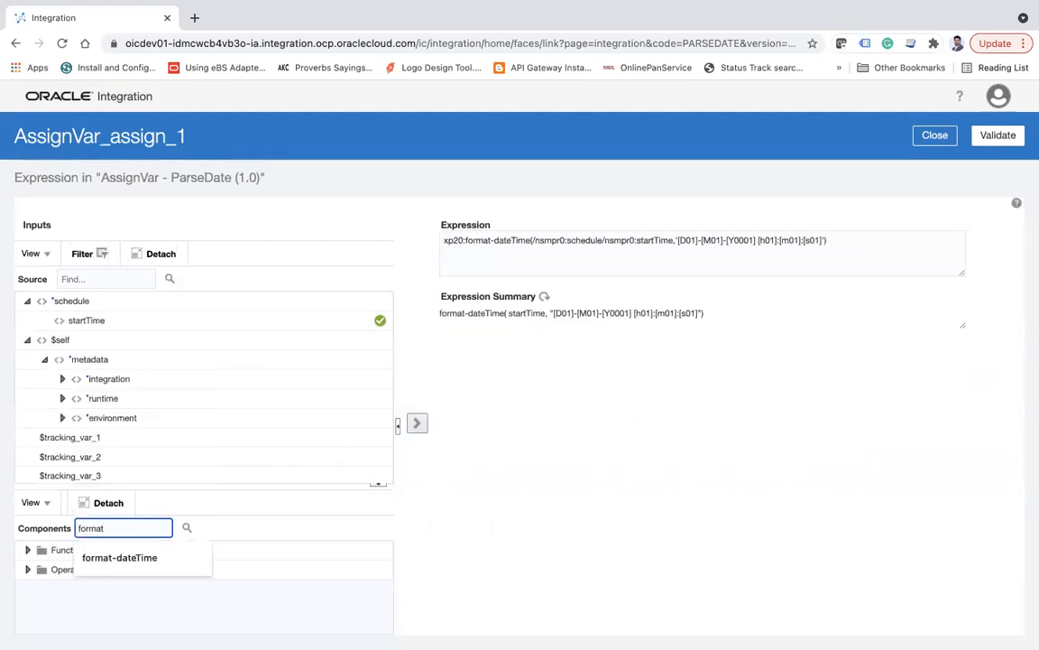
key("Down")
key("Return")
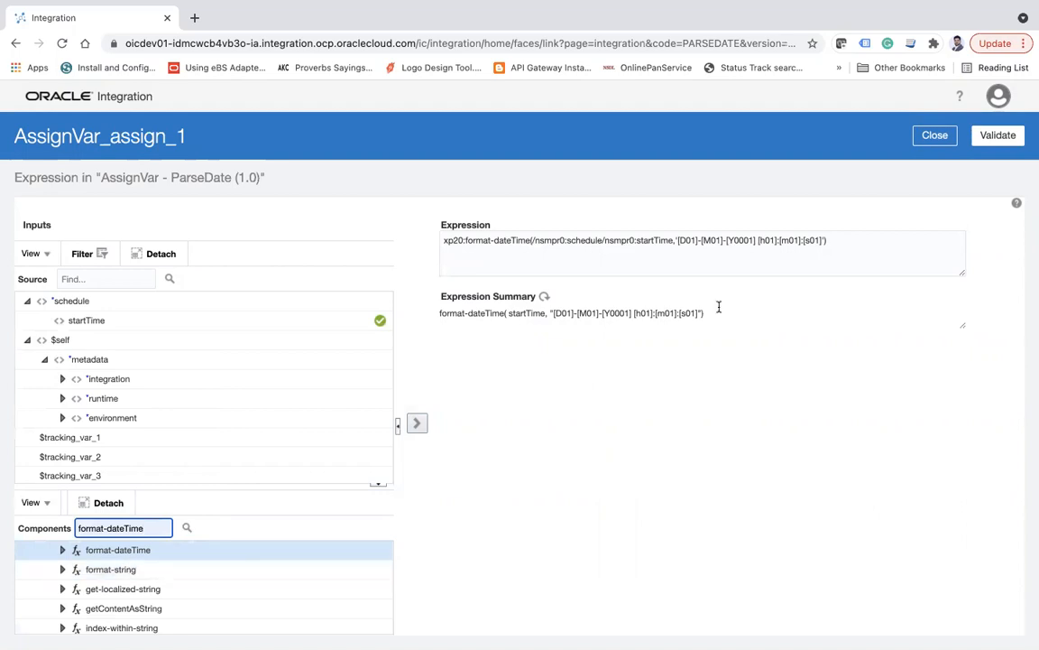
Examine the format-dateTime function name and the schedule startTime argument in the AssignVar_assign_1 expression.
scroll(643, 264, "up", 5)
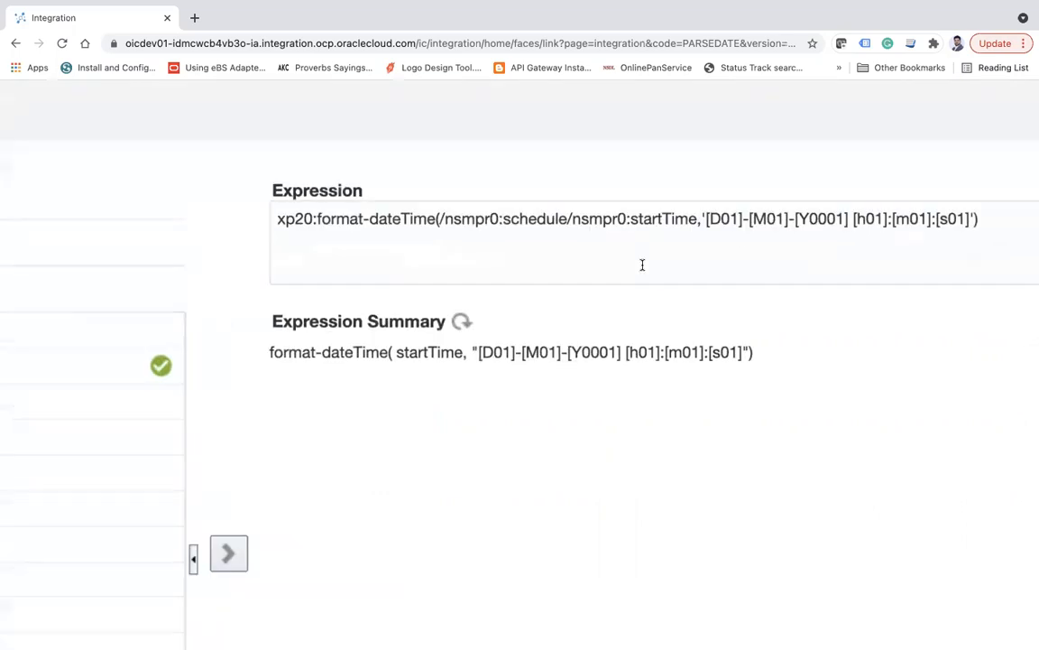
left_click(317, 217)
left_click_drag(316, 218, 425, 218)
left_click_drag(698, 223, 440, 221)
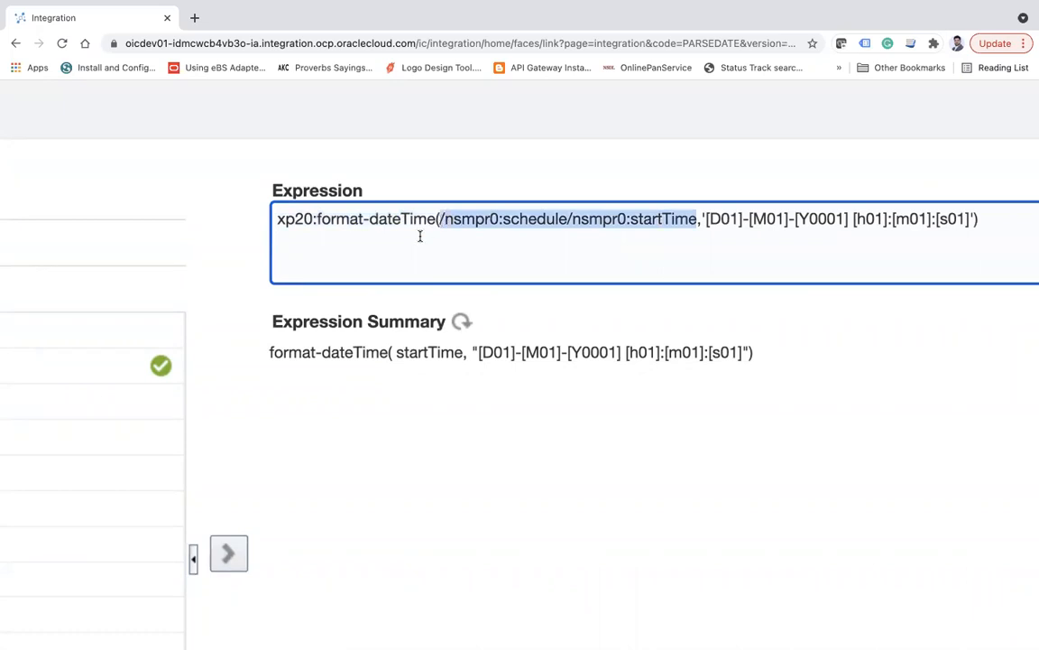
key("super+minus")
key("super+minus")
key("super+minus")
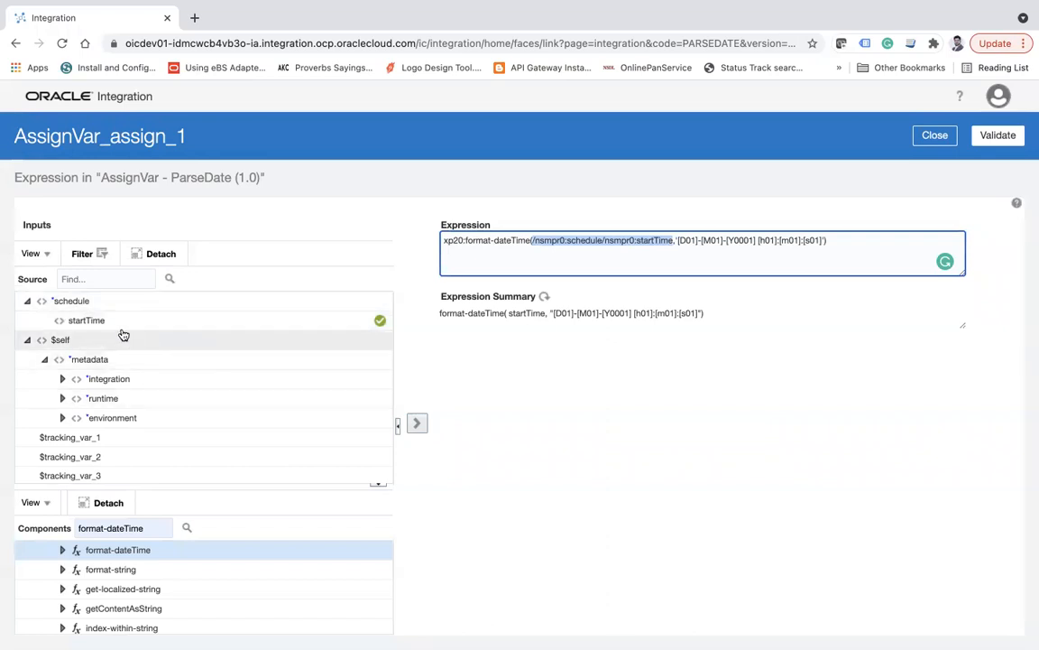
scroll(595, 494, "up", 5)
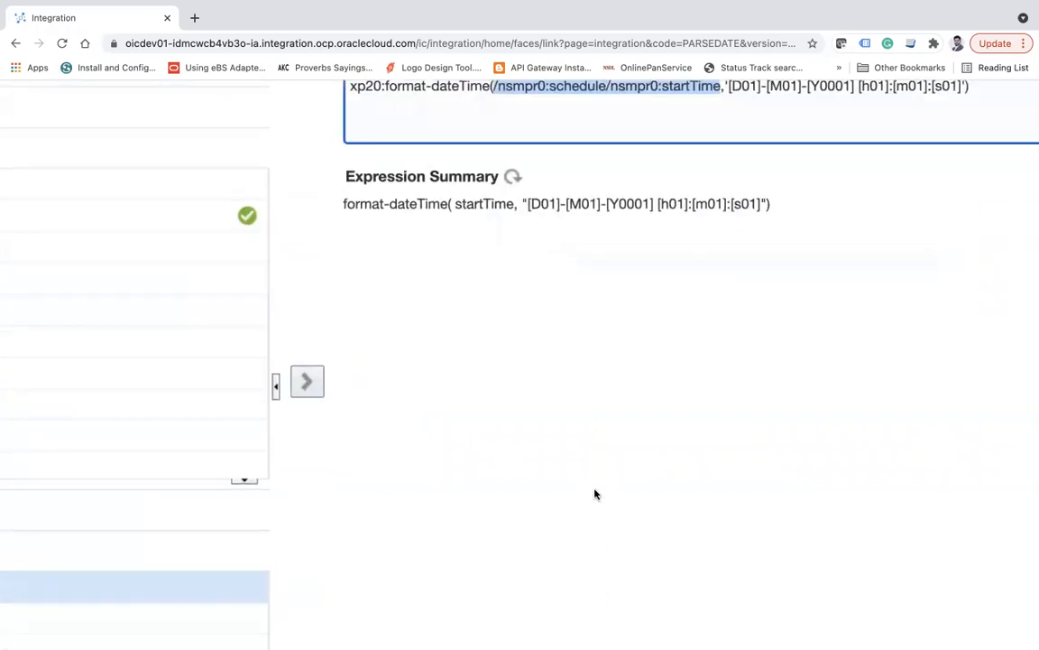
scroll(594, 494, "right", 5)
scroll(594, 493, "up", 3)
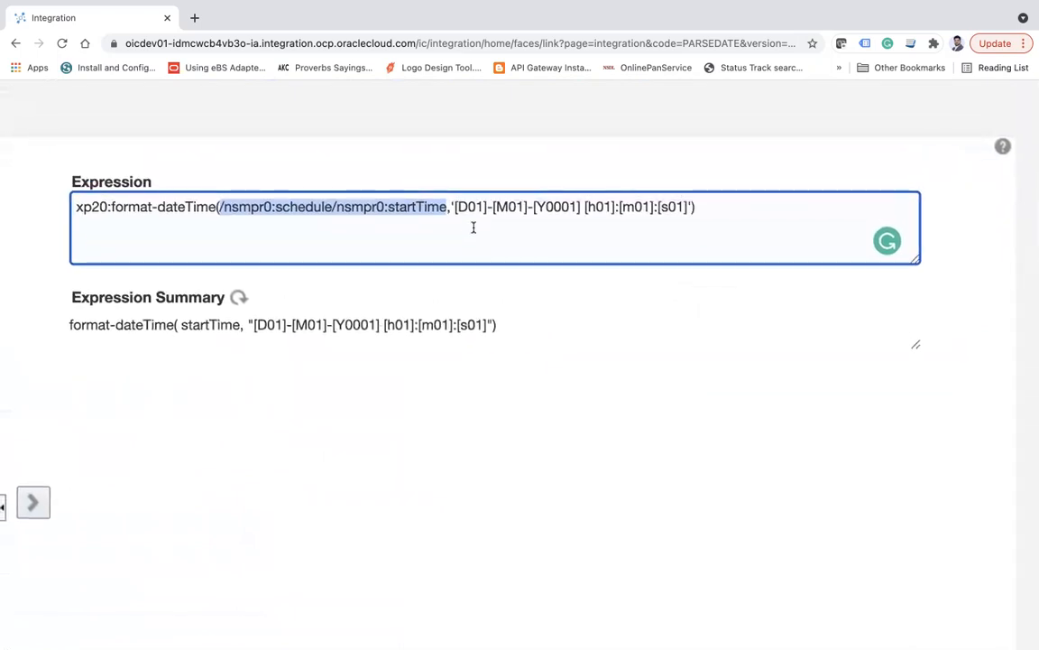
left_click(455, 206)
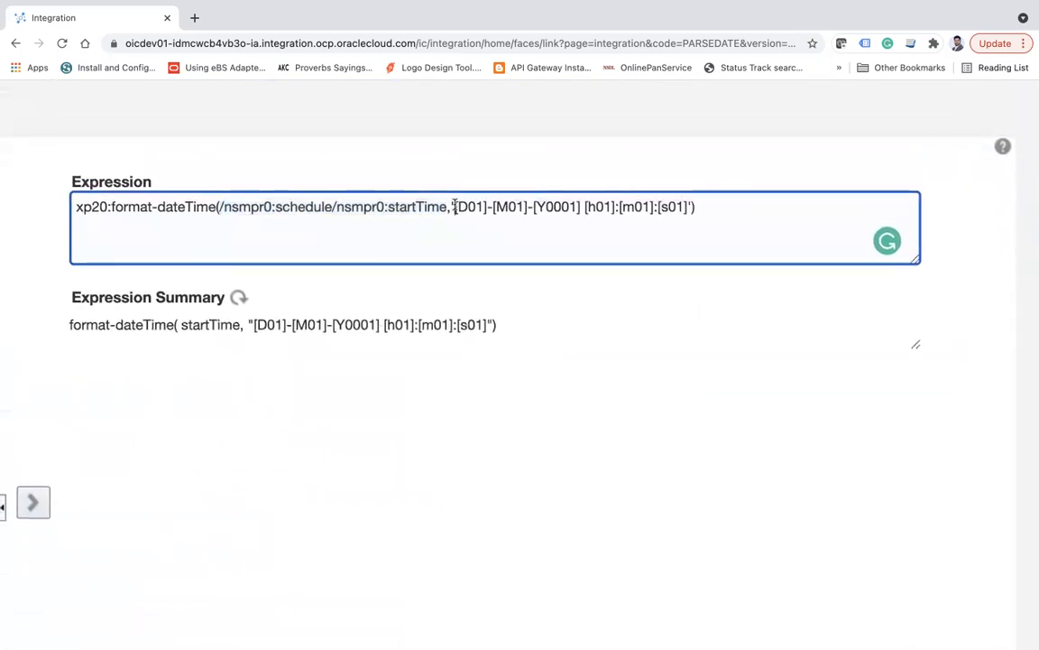
double_click(396, 206)
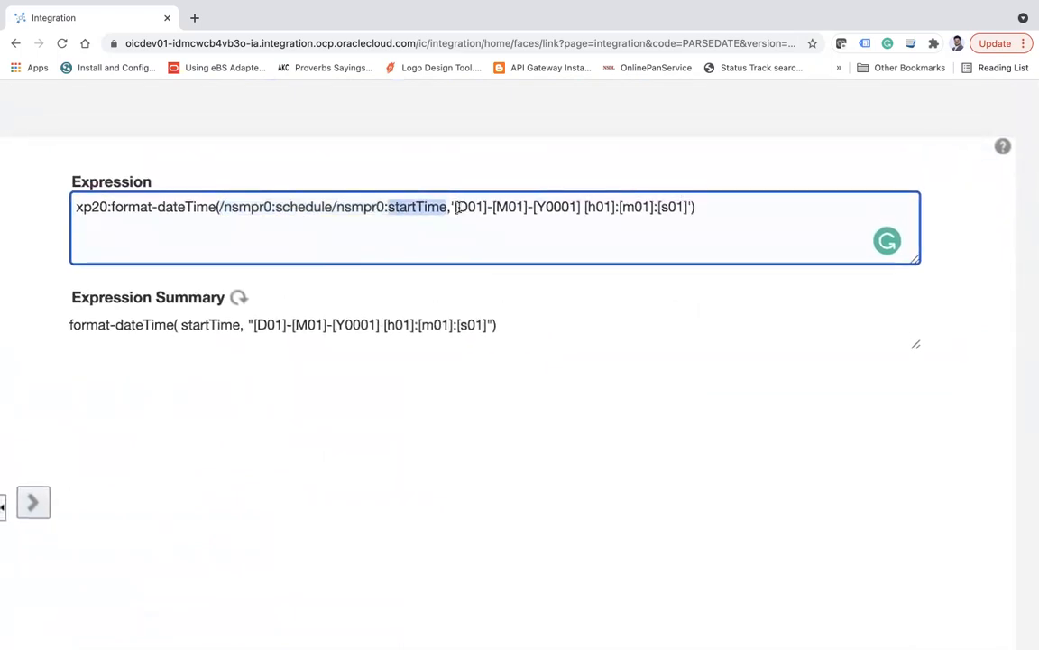
Examine the day, month, year, hour, minute and second parts of the format pattern applied to startTime.
left_click_drag(456, 206, 579, 207)
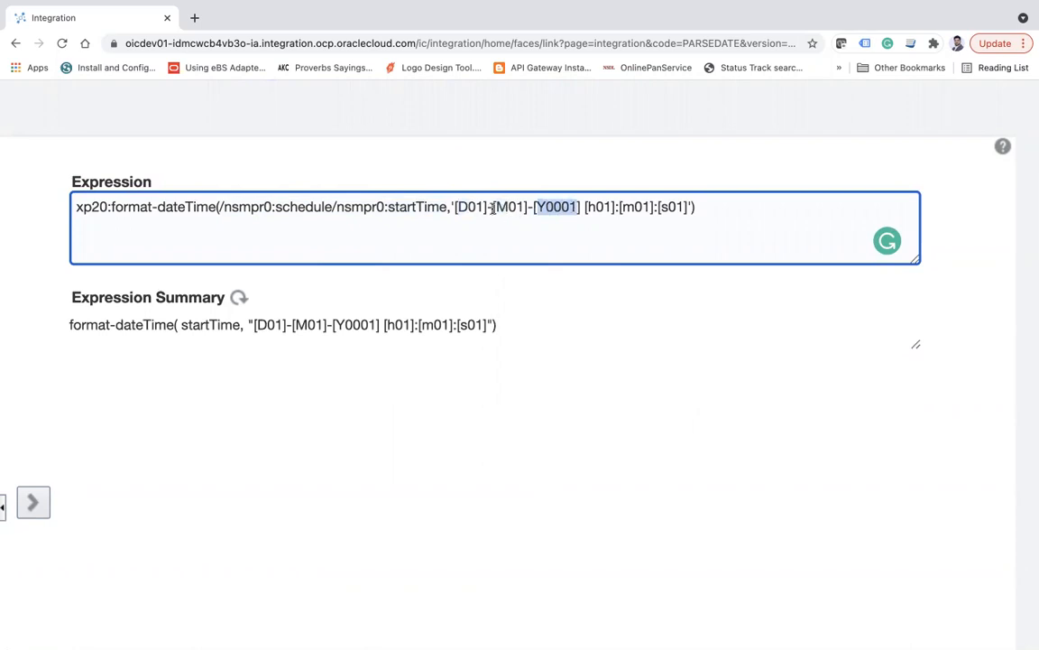
left_click_drag(487, 207, 460, 206)
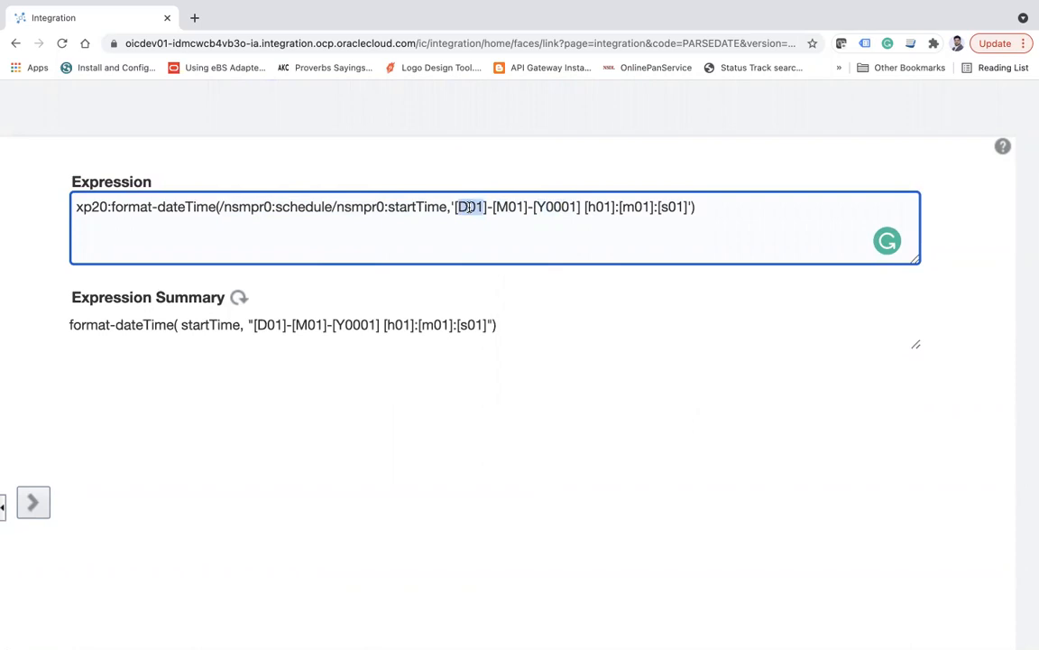
double_click(514, 206)
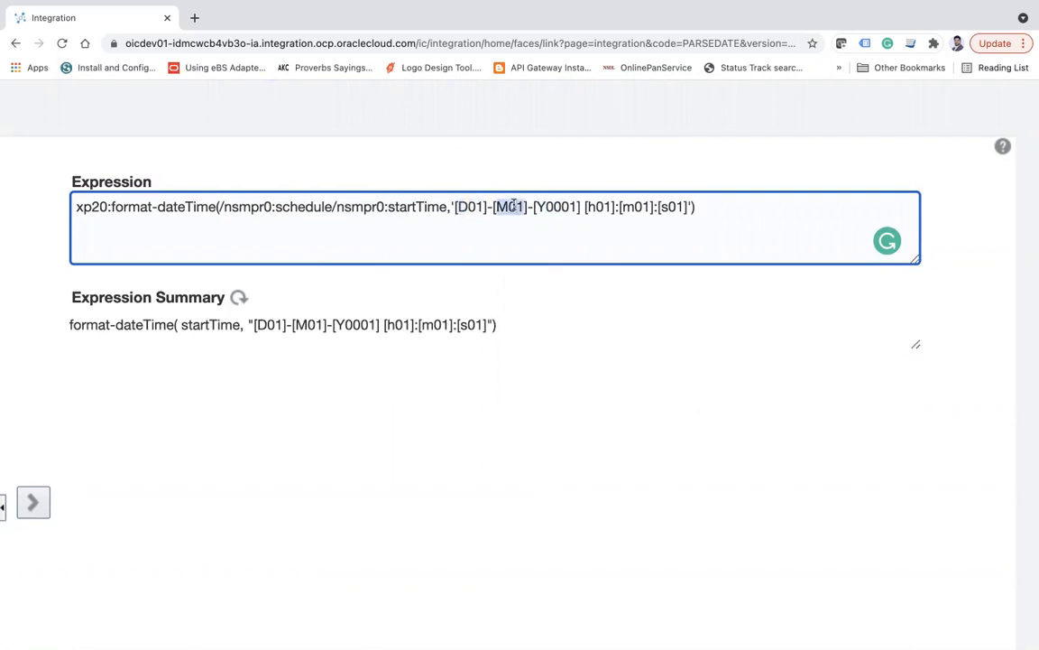
double_click(559, 207)
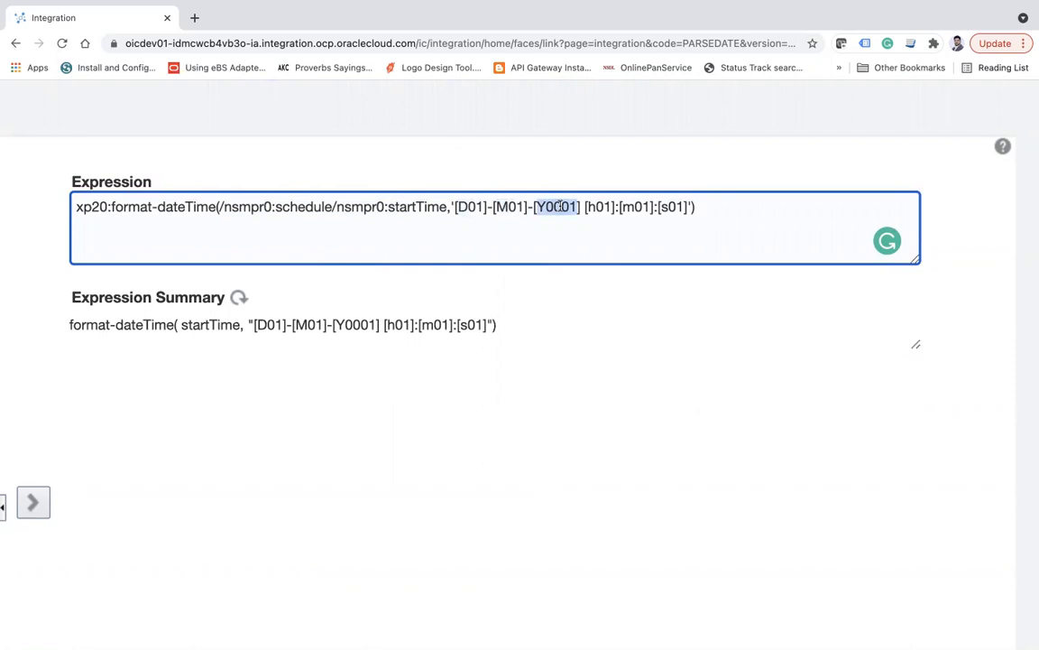
double_click(596, 207)
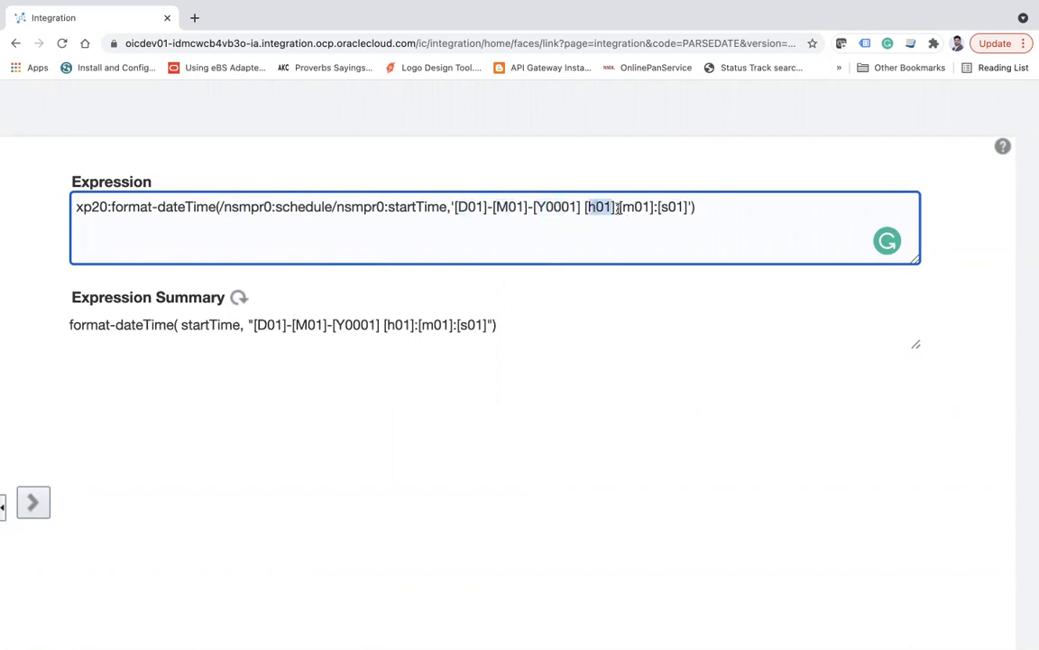
left_click(682, 207)
left_click(438, 207)
left_click_drag(438, 207, 369, 207)
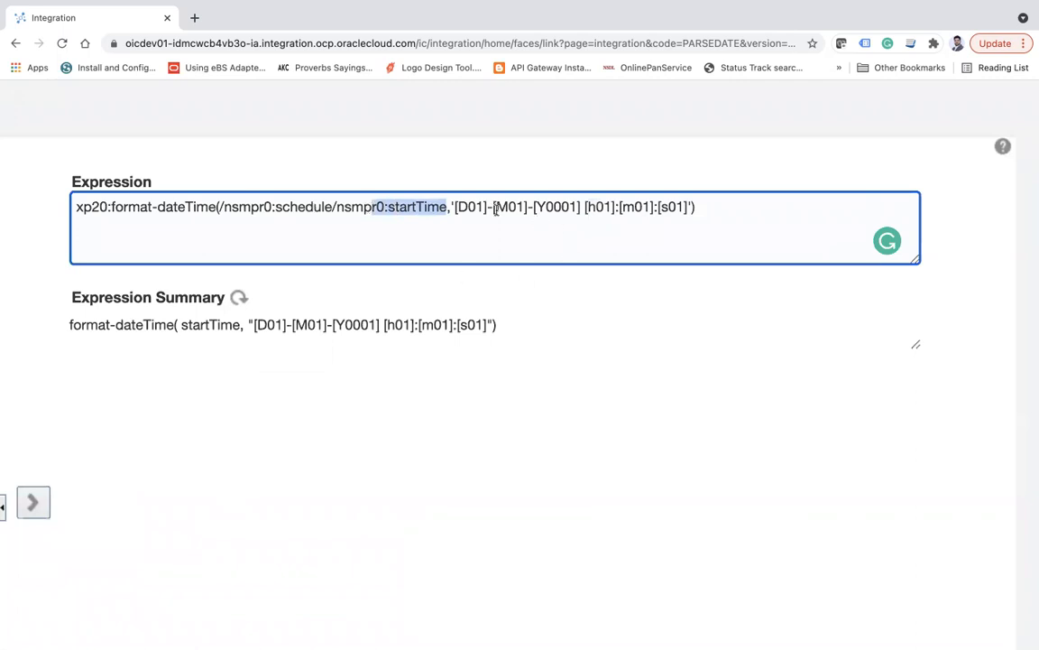
left_click_drag(456, 207, 669, 209)
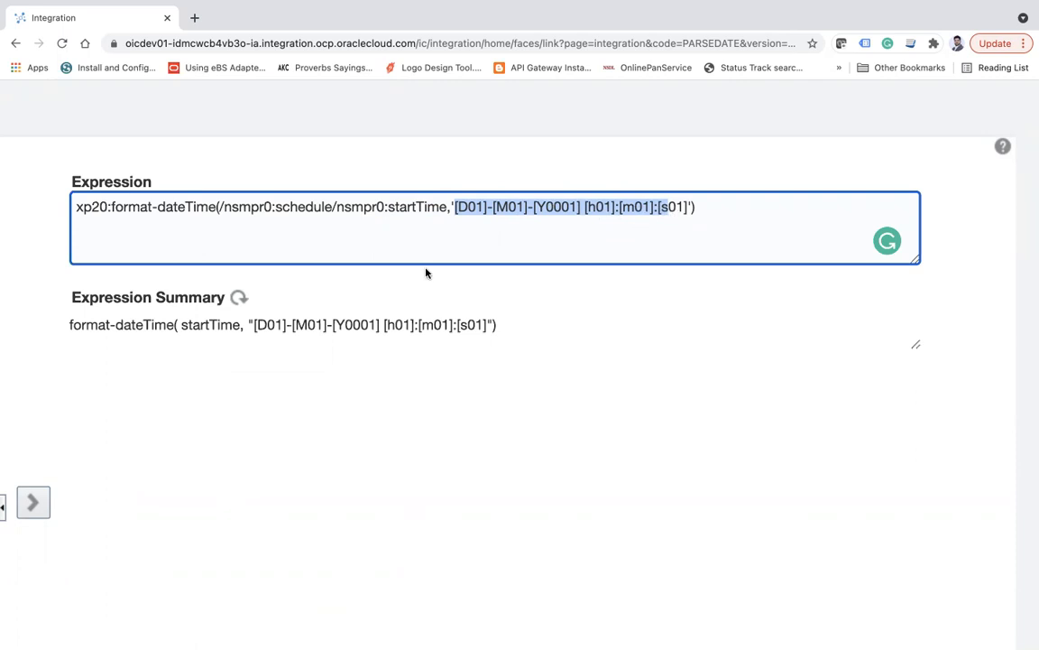
Review the dateTime function and startTime argument once more, and close the AssignVar_assign_1 expression.
scroll(673, 211, "down", 3)
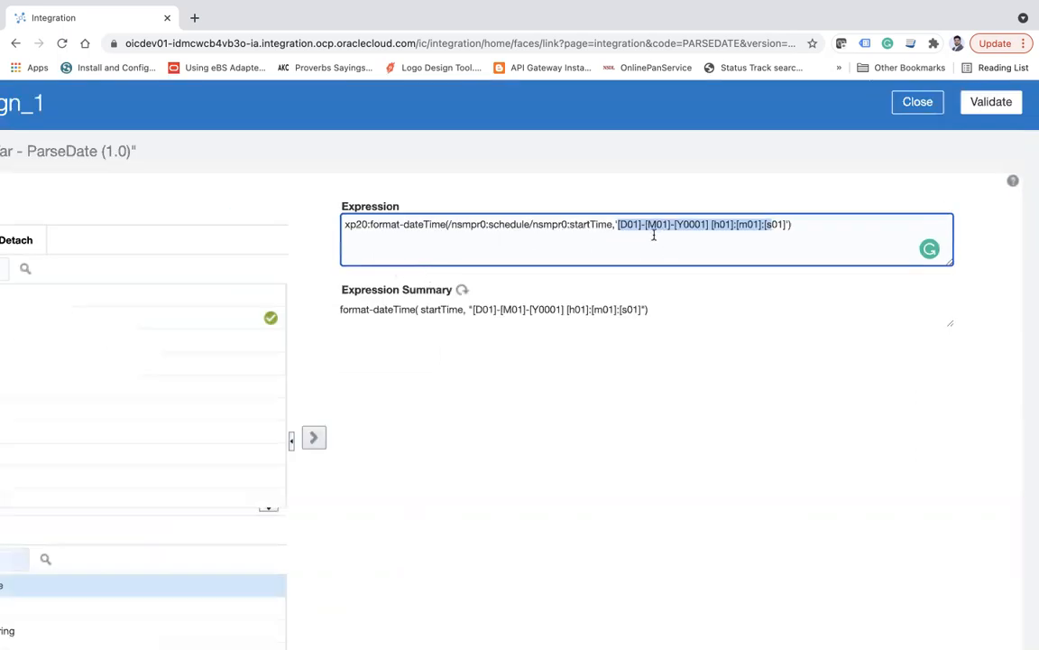
scroll(665, 235, "down", 3)
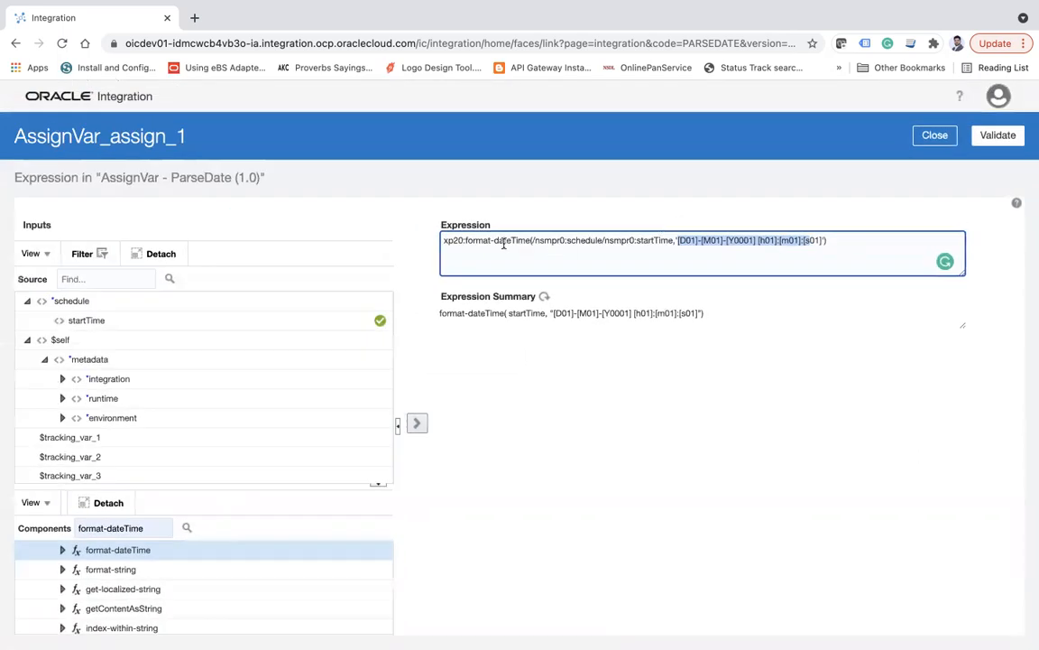
double_click(504, 242)
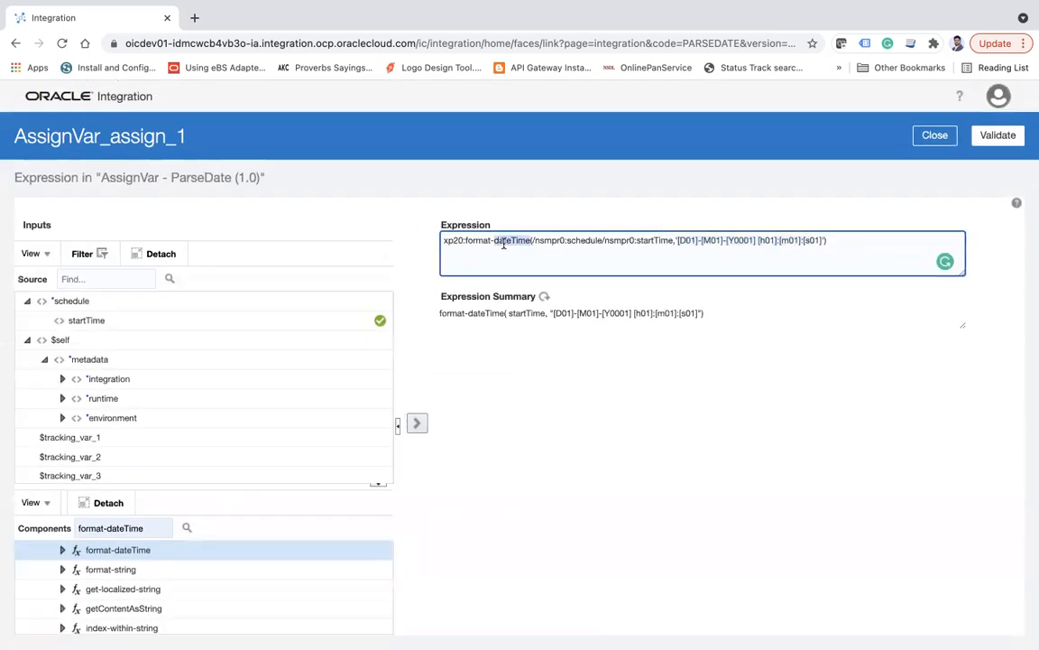
left_click(669, 242)
left_click_drag(668, 241, 639, 245)
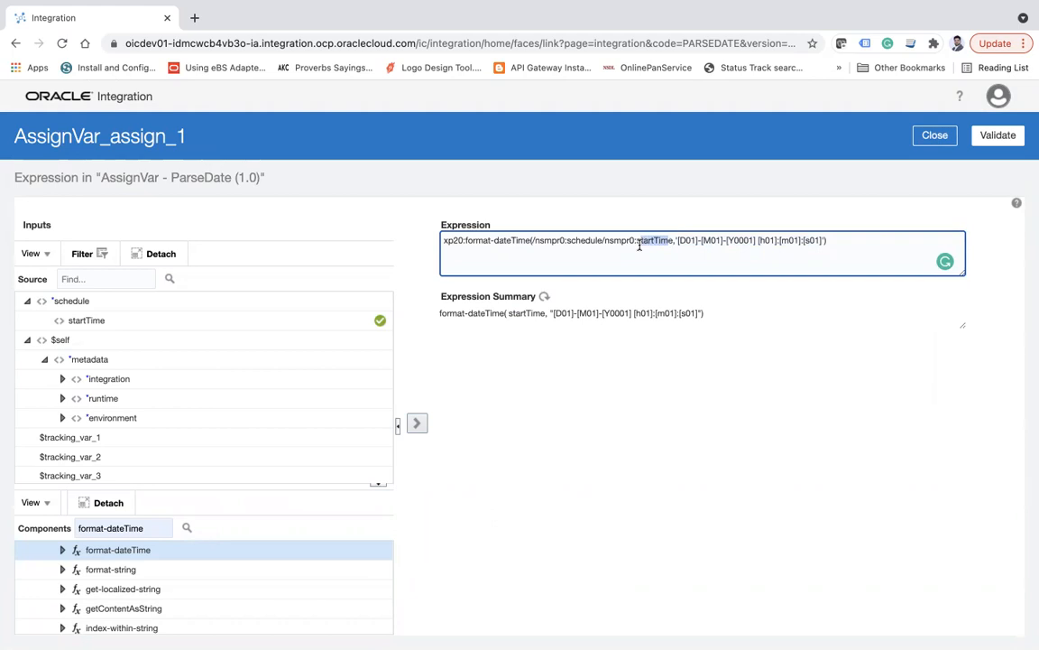
left_click(938, 139)
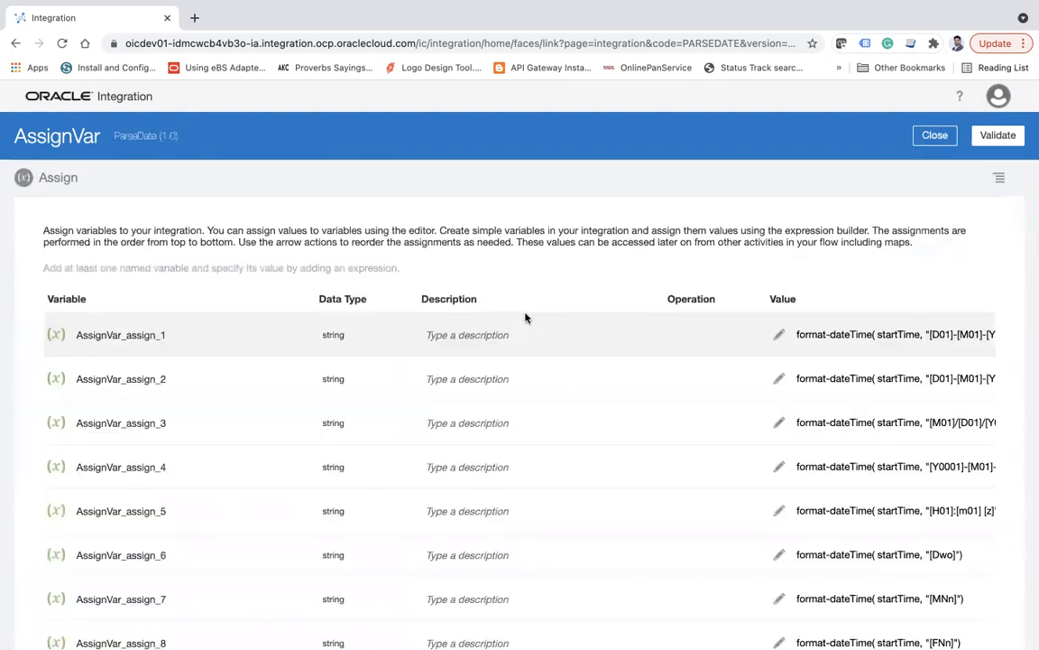
Open the AssignVar_assign_2 expression, examine its day, month and year format pattern, and close it.
scroll(652, 462, "right", 5)
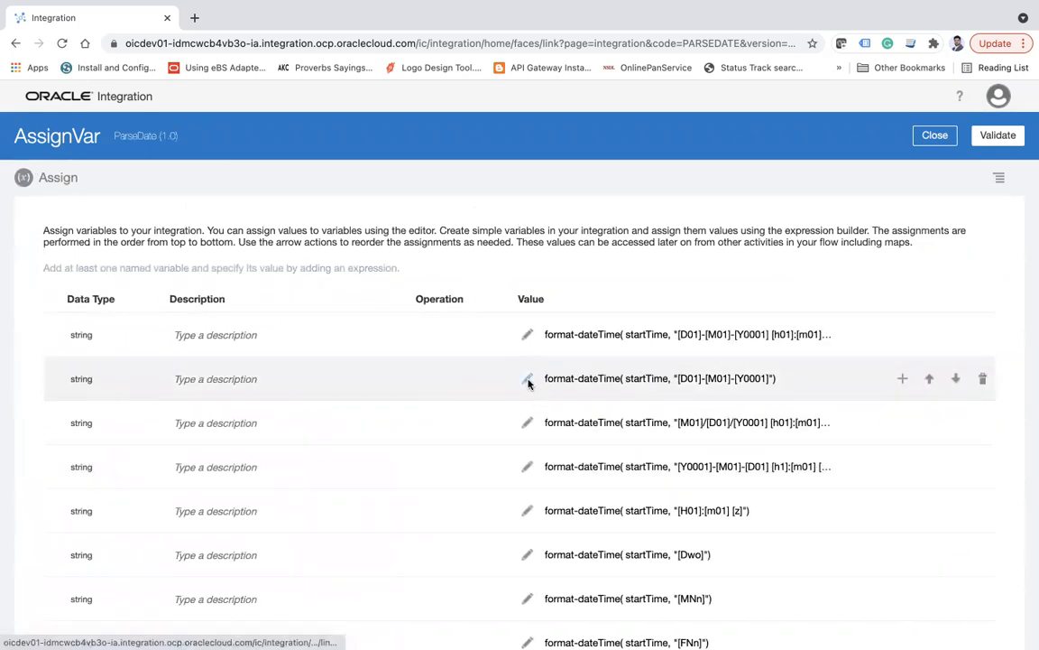
left_click(527, 379)
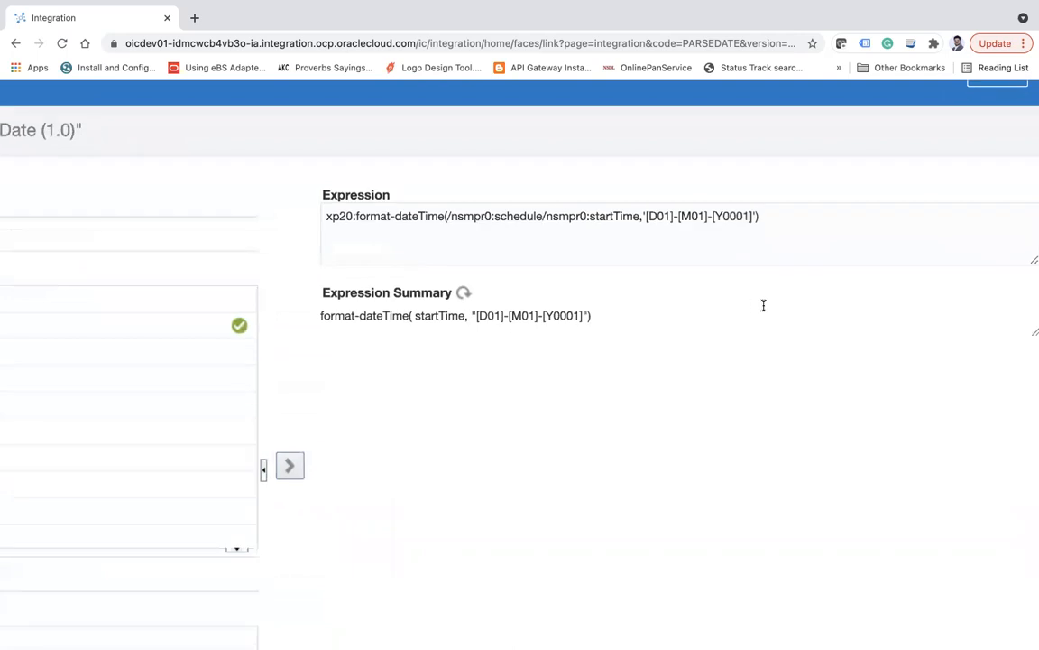
double_click(660, 216)
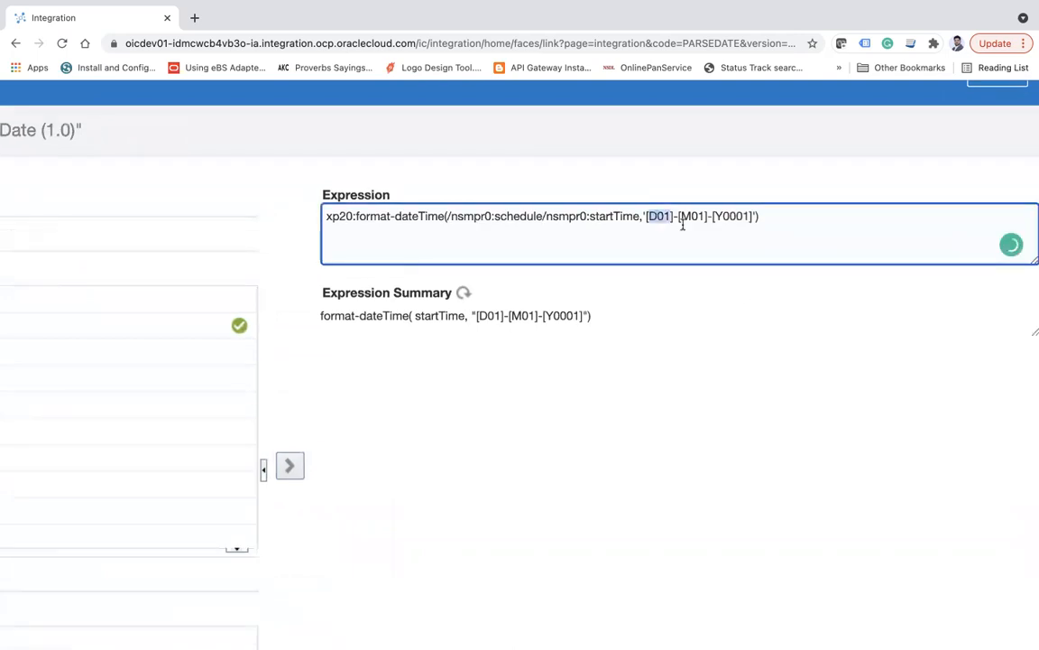
double_click(692, 217)
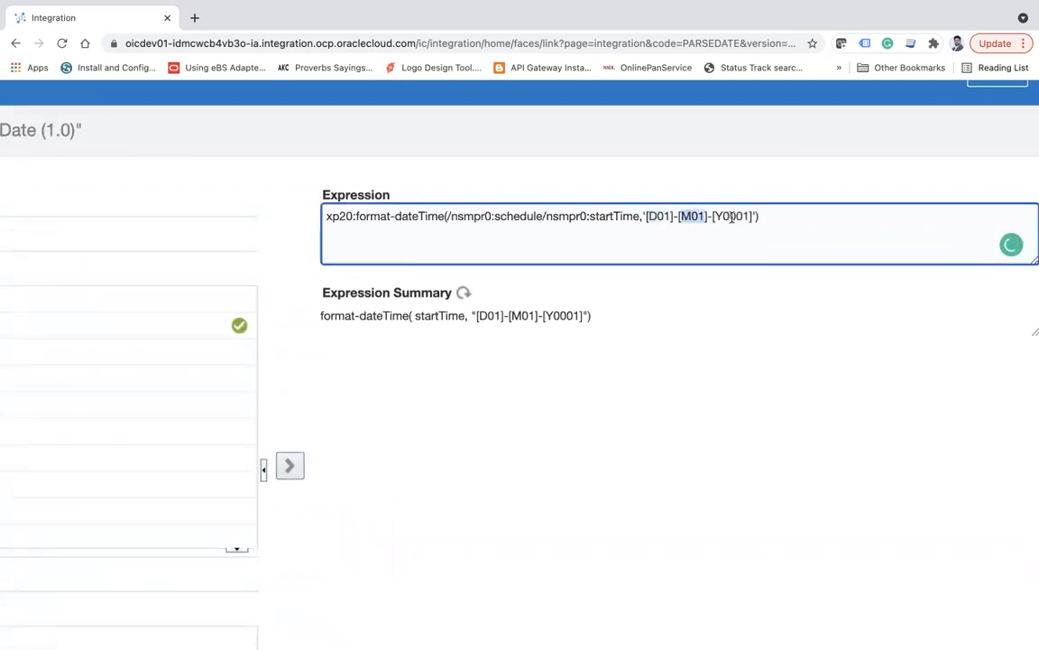
triple_click(732, 217)
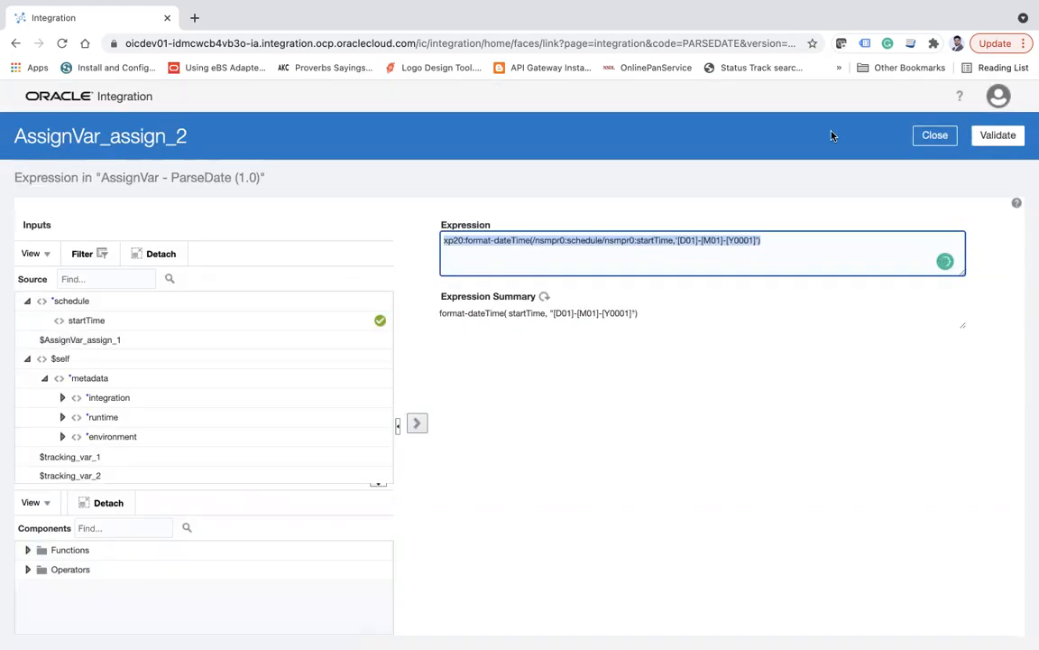
left_click(934, 135)
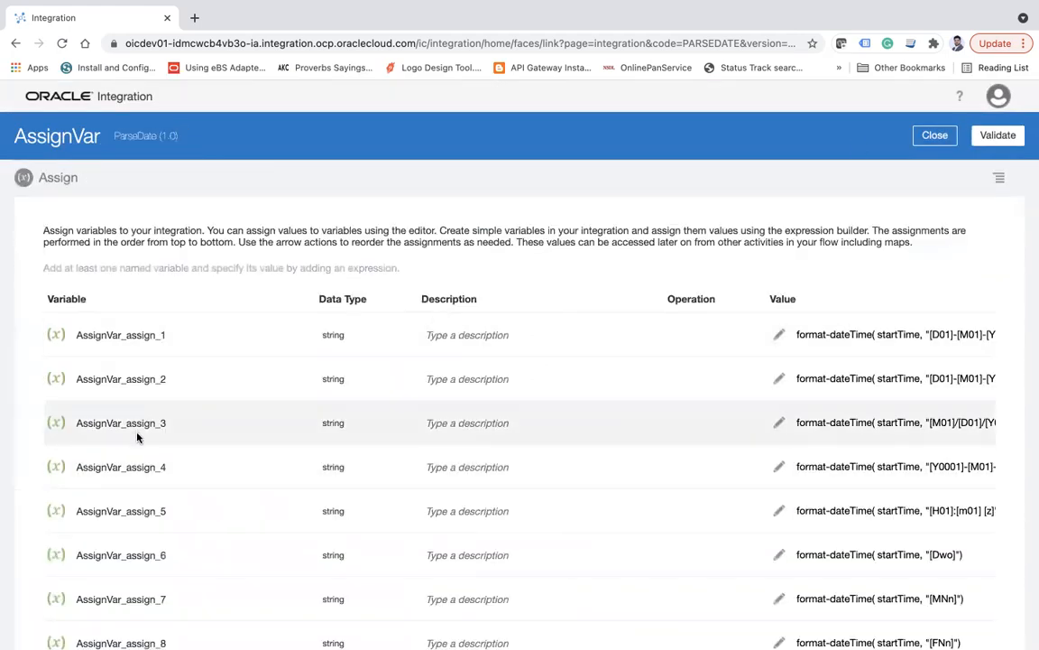
Open the AssignVar_assign_3 expression, examine its slash-separated date and time pattern, and close it.
left_click(780, 424)
scroll(563, 325, "up", 3)
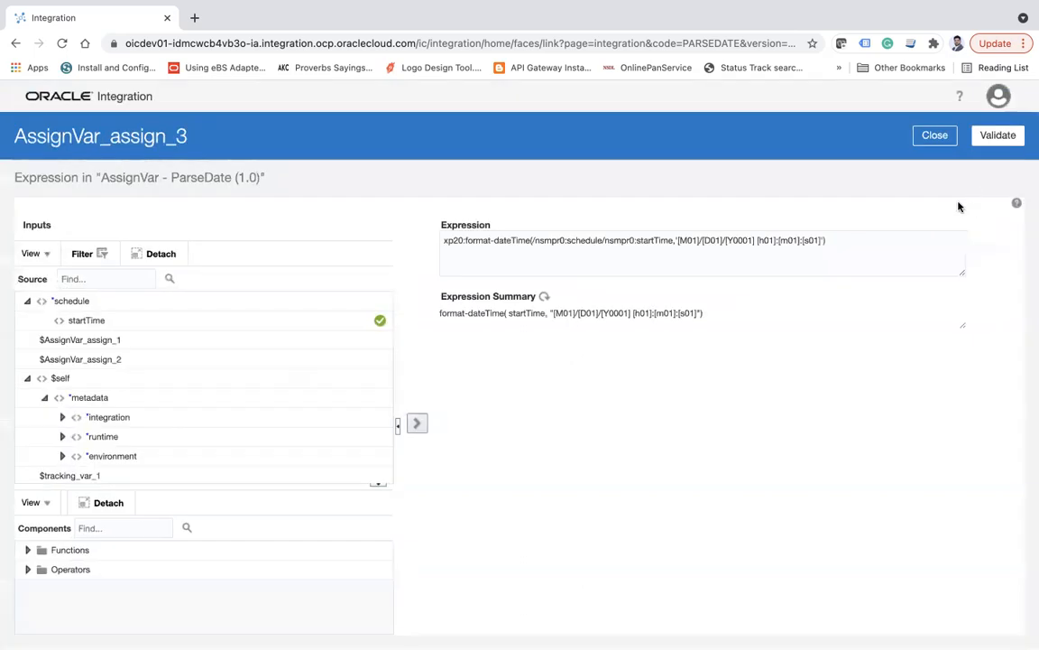
left_click(935, 135)
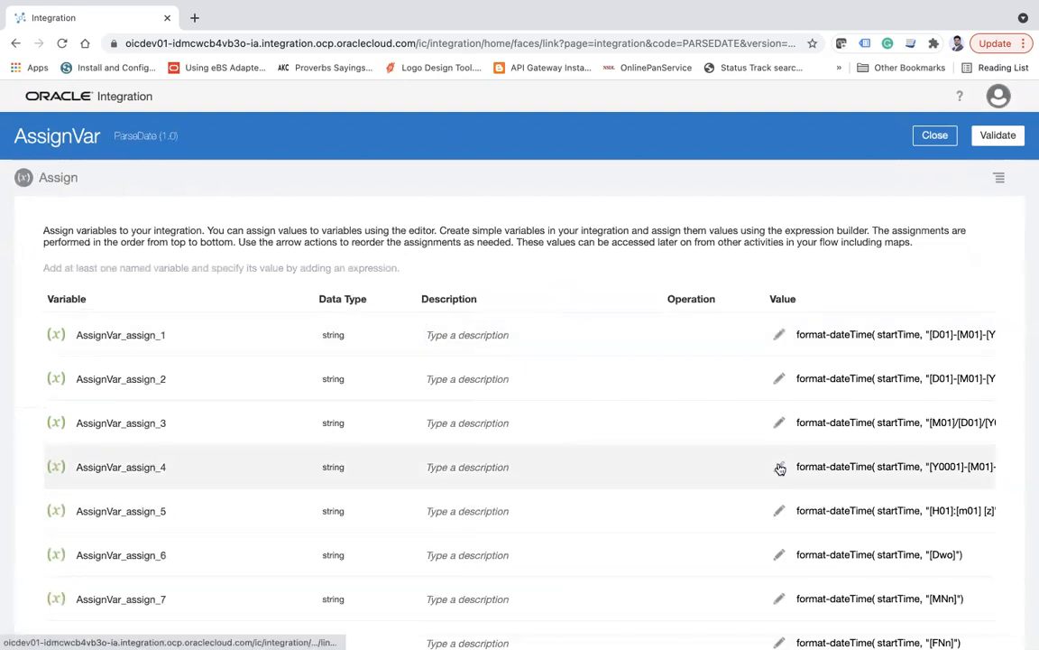
Open the AssignVar_assign_4 expression, examine its startTime argument and year, hour, minute and P parts of the pattern, and close it.
left_click(780, 466)
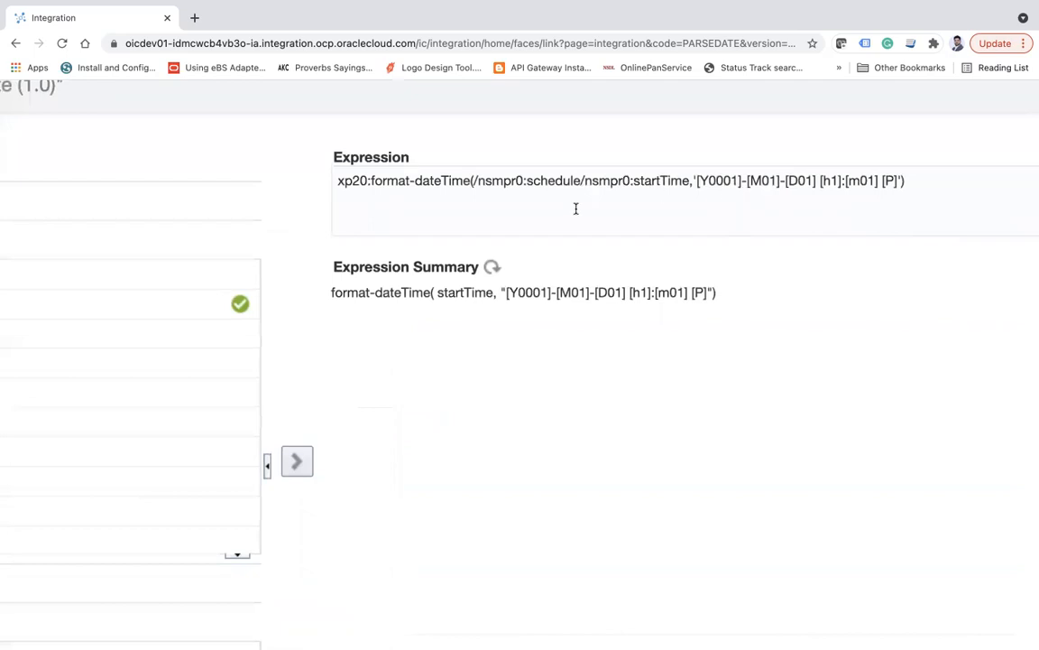
left_click(661, 180)
double_click(661, 181)
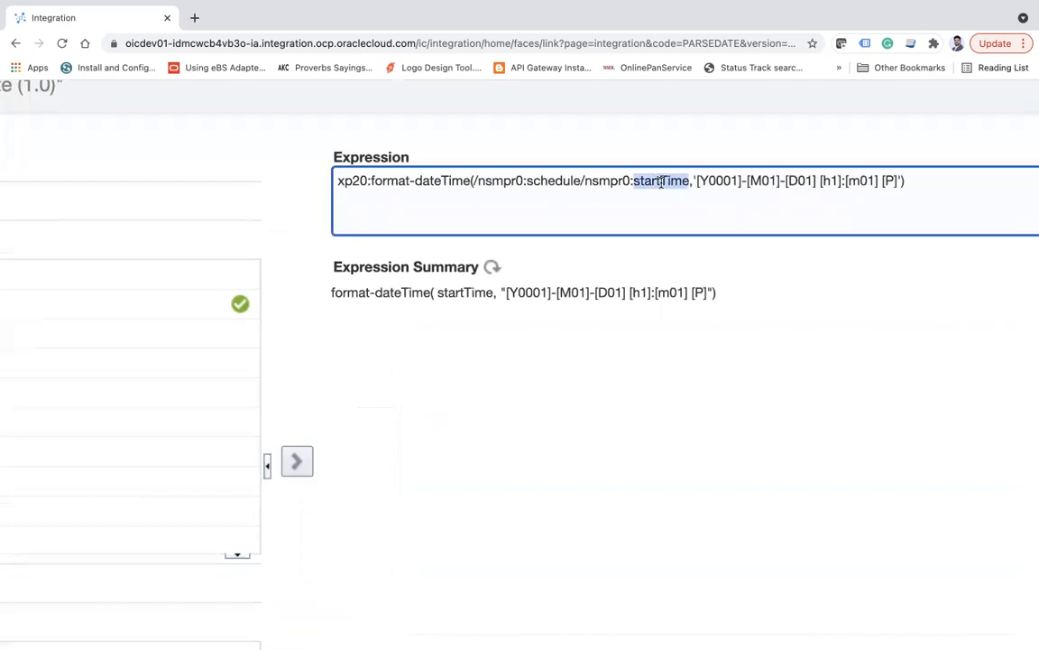
double_click(720, 181)
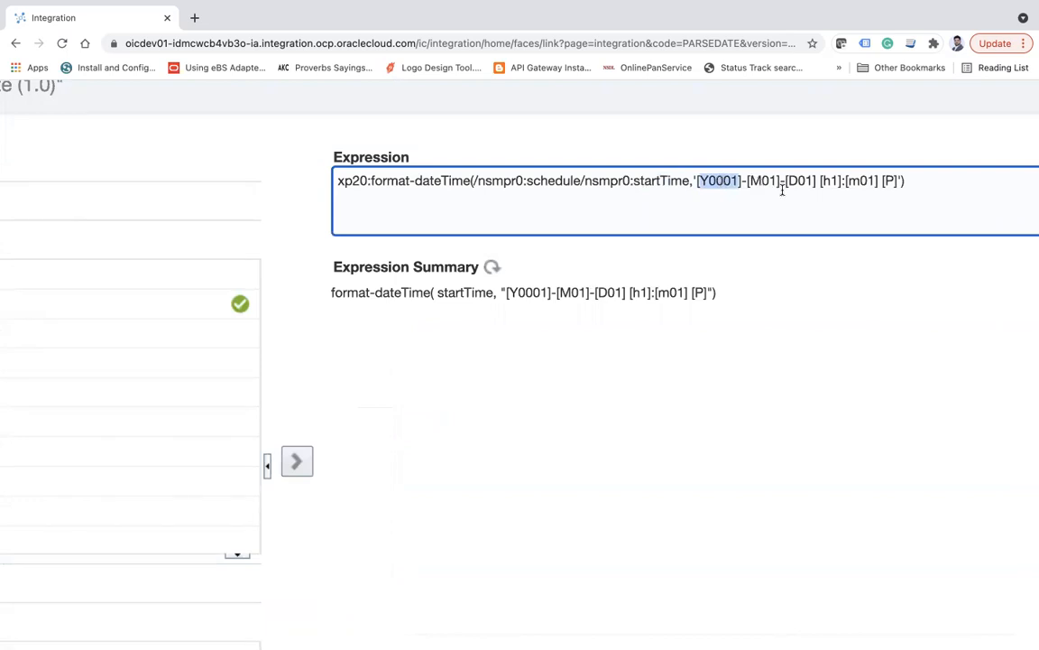
double_click(832, 181)
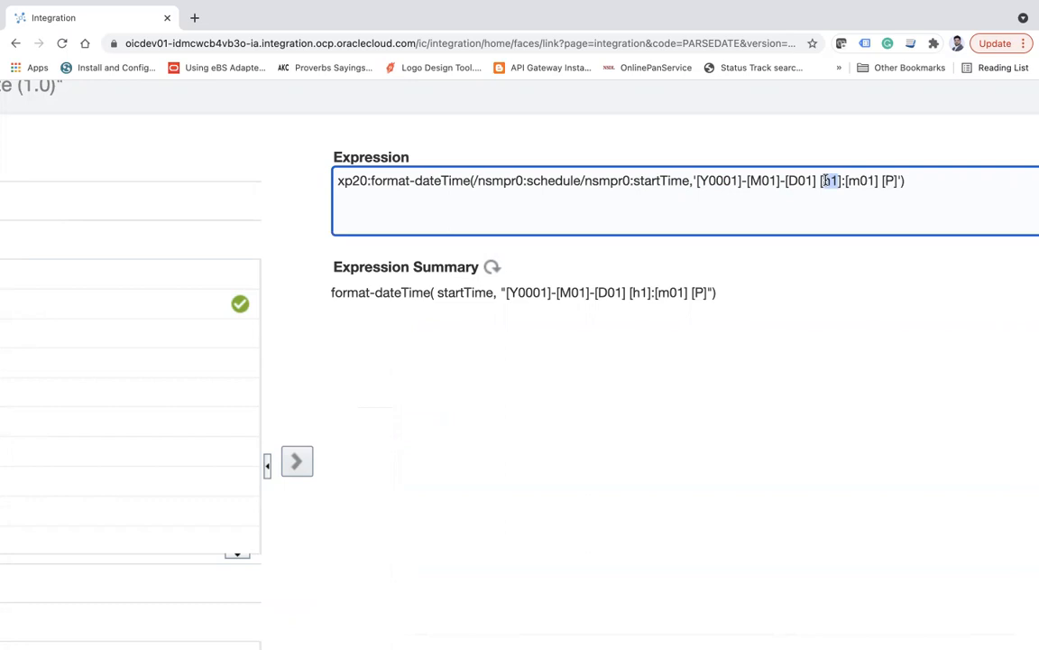
double_click(860, 180)
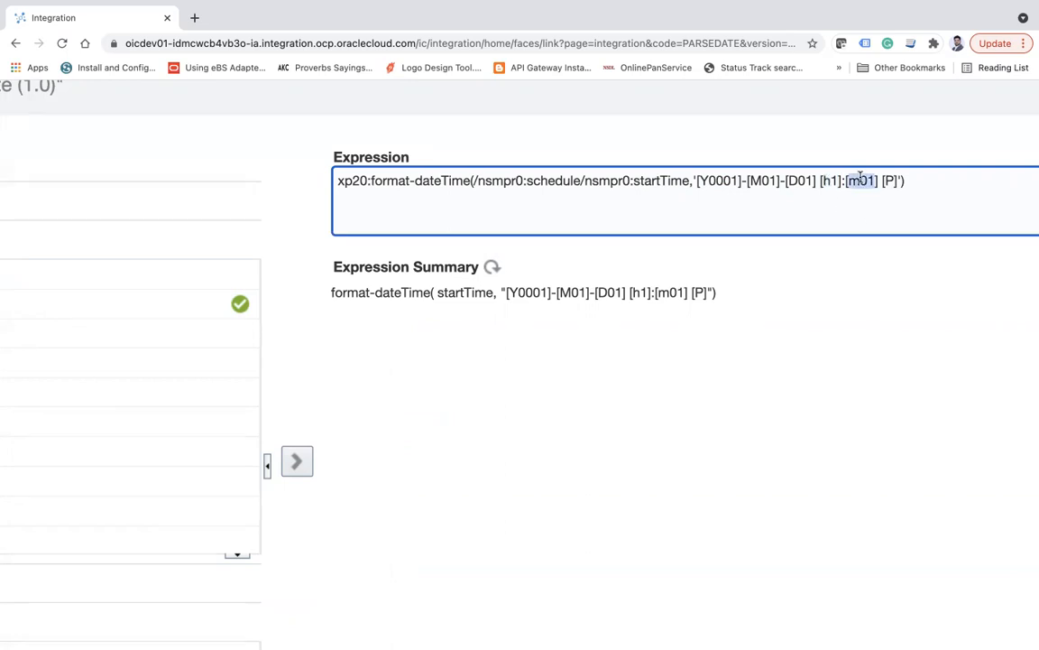
left_click(894, 183)
double_click(888, 181)
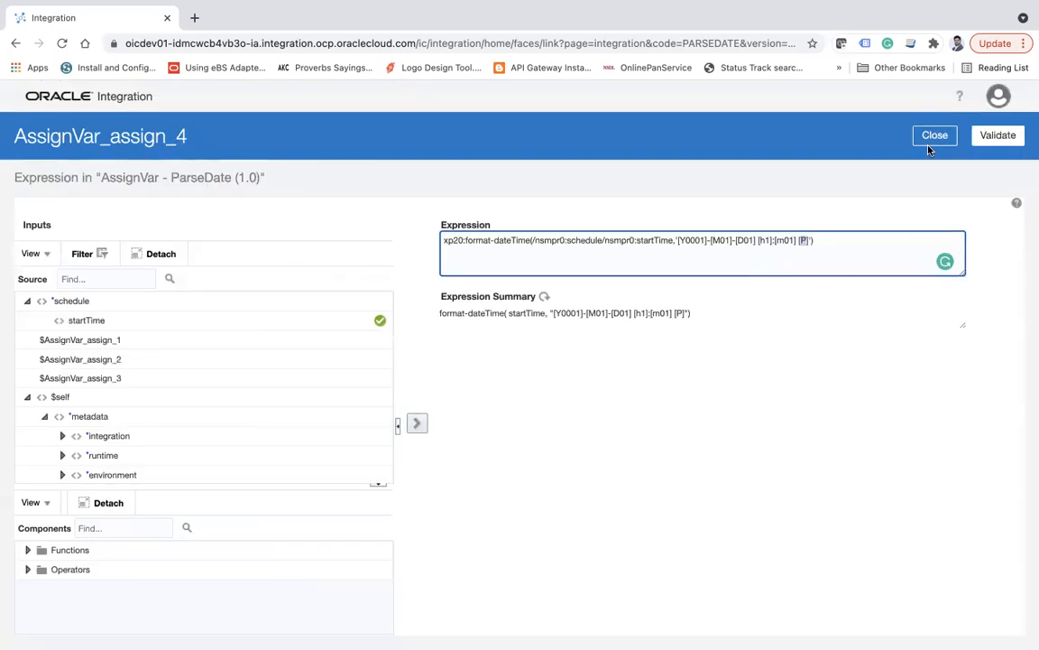
left_click(933, 137)
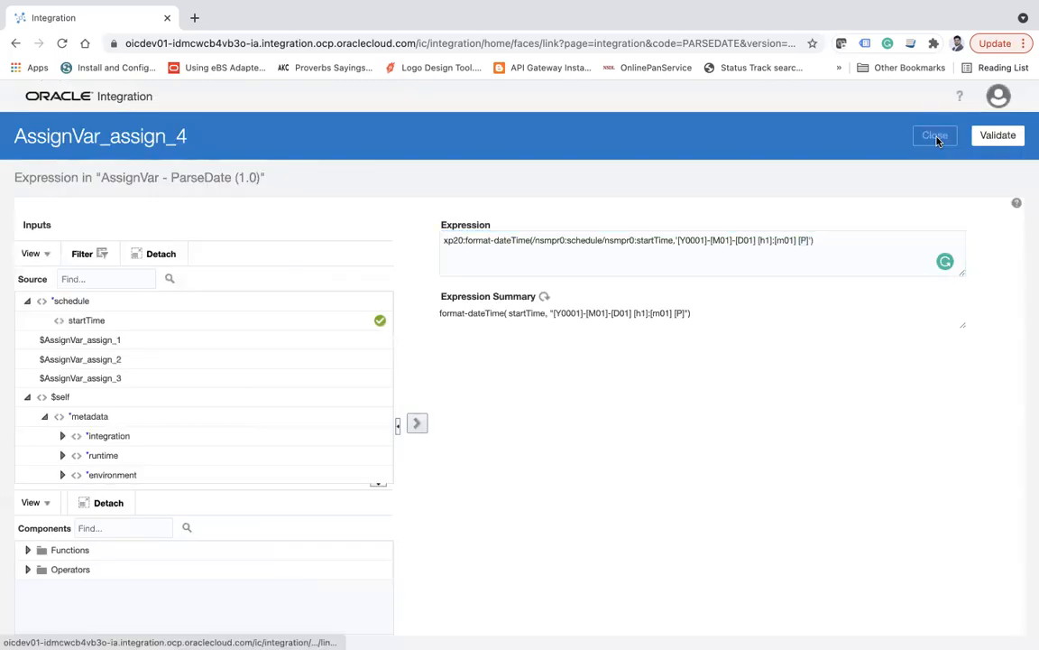
Open the AssignVar_assign_5 expression, examine its hour, minute and time zone pattern, refresh the expression summary, and close it.
scroll(632, 465, "down", 2)
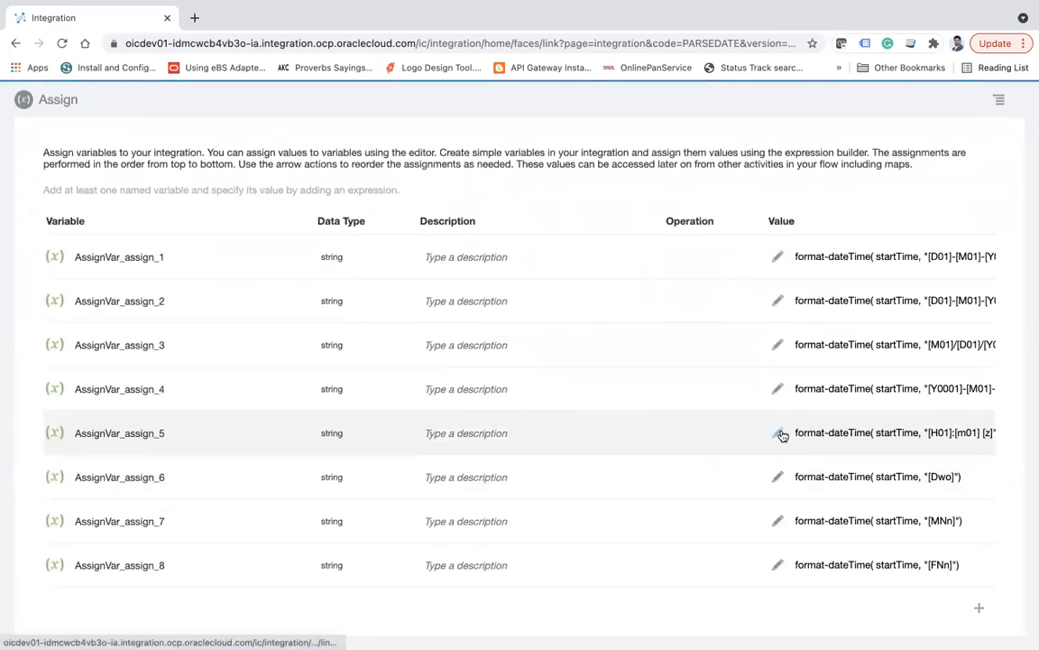
left_click(777, 433)
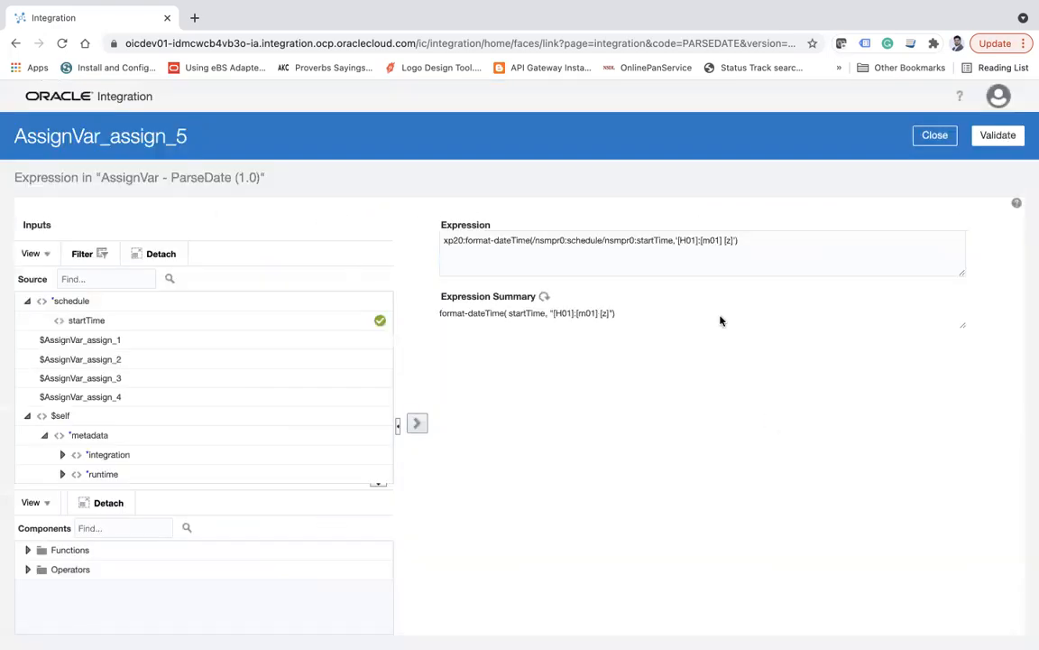
left_click(686, 240)
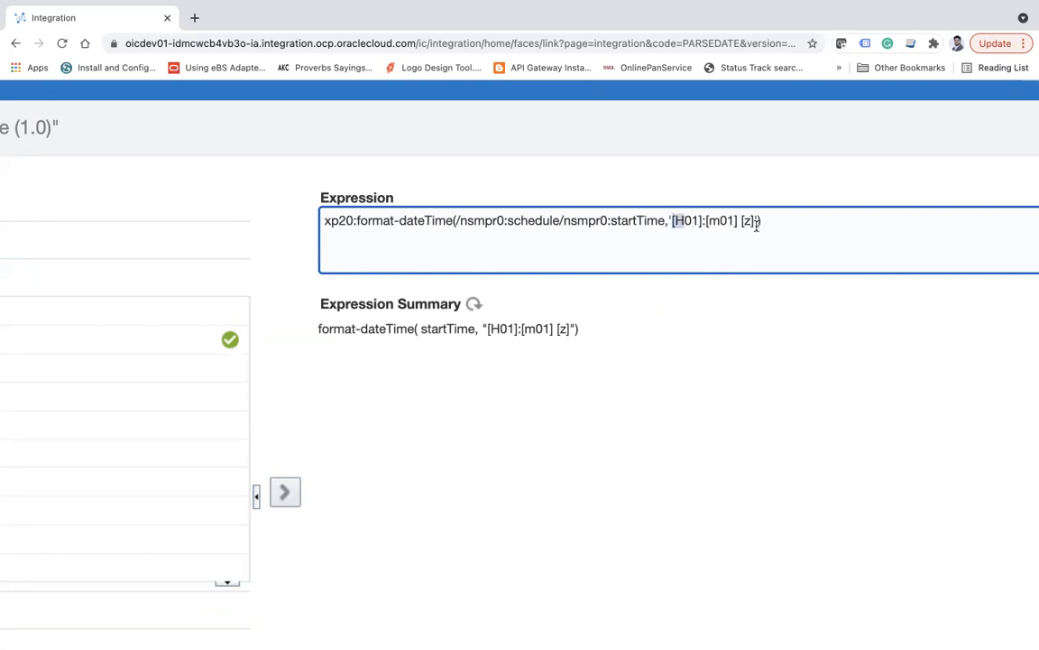
left_click_drag(753, 222, 741, 225)
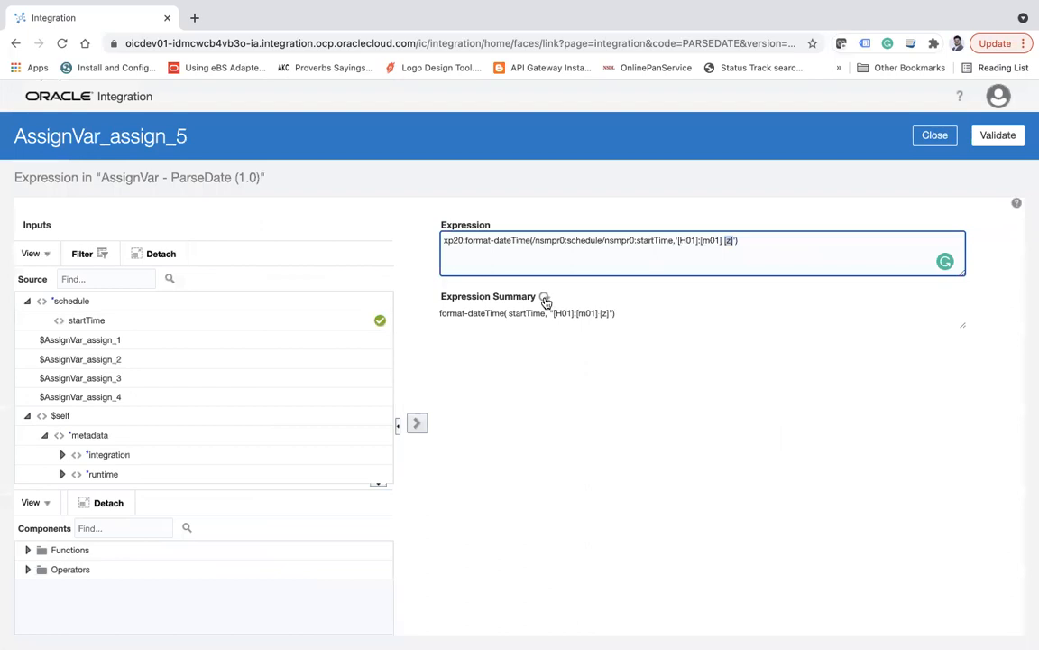
left_click(545, 298)
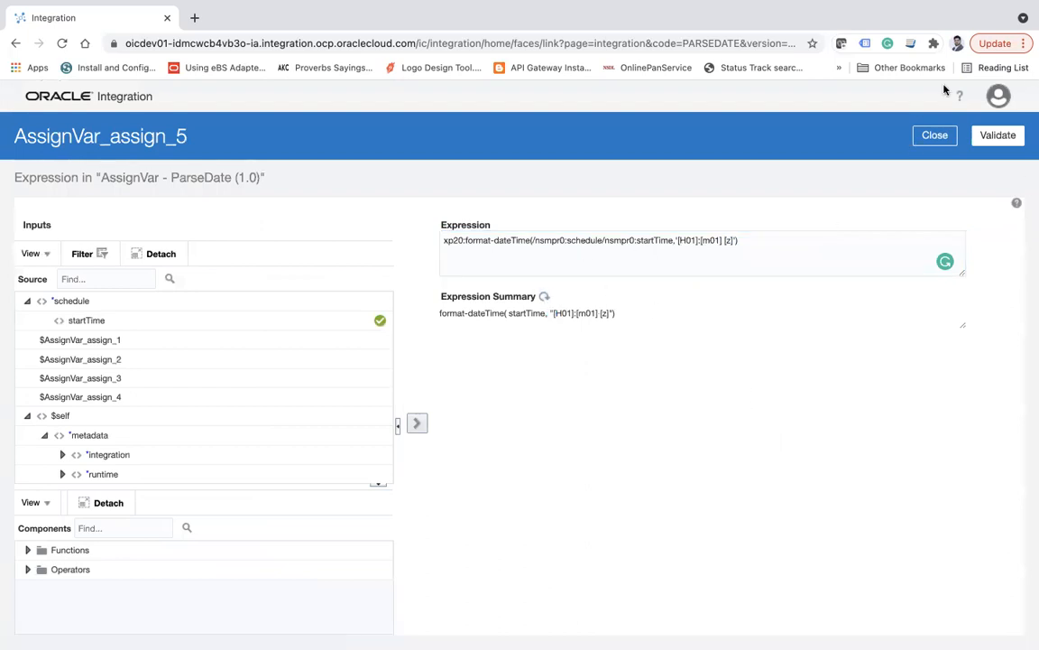
left_click(933, 135)
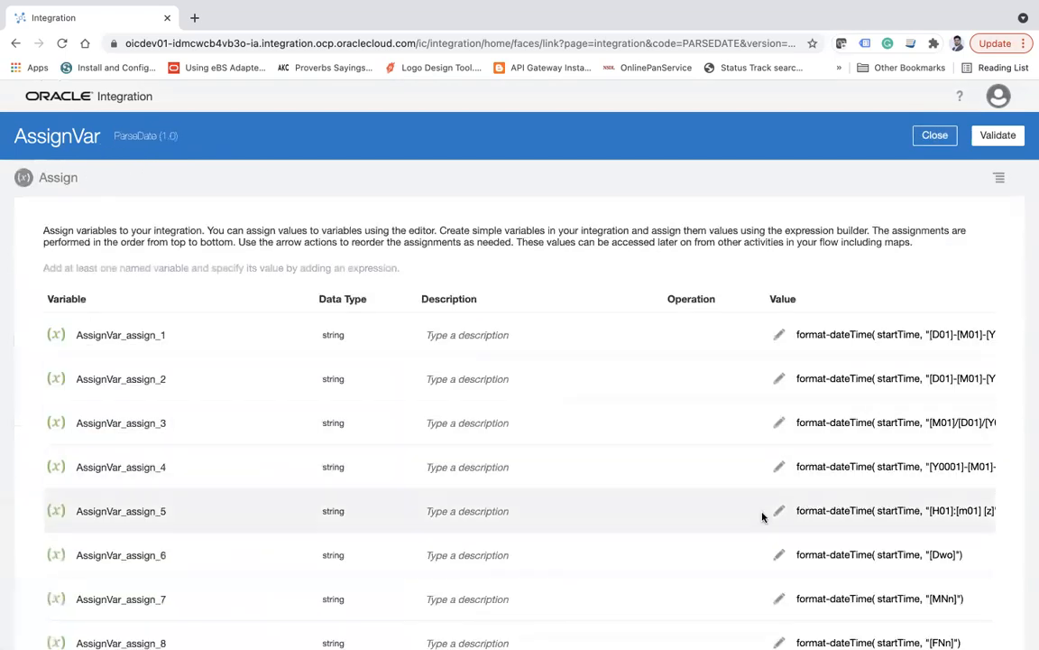
Open the AssignVar_assign_6 expression, check its Dwo pattern against the format reference slide in PowerPoint, and close it.
left_click(778, 556)
double_click(704, 241)
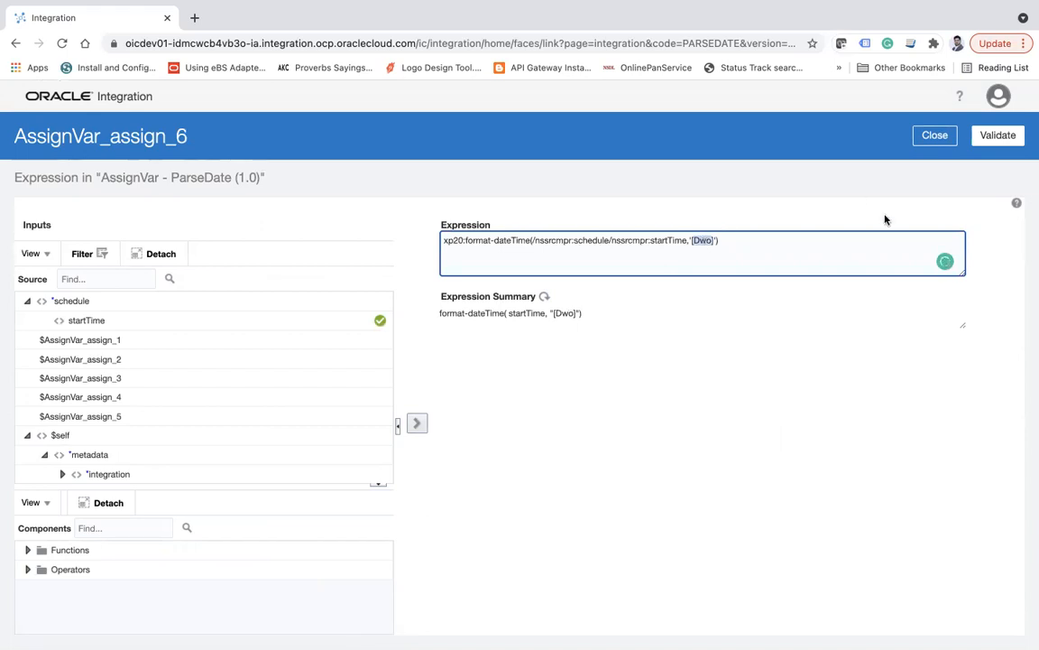
mouse_move(758, 7)
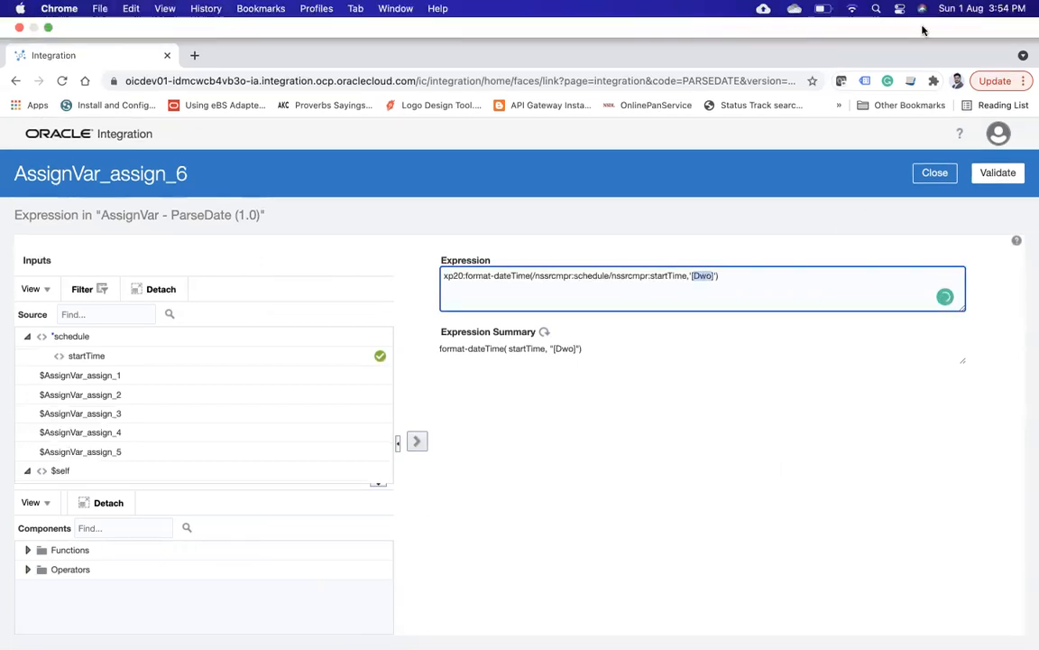
key("super+Tab")
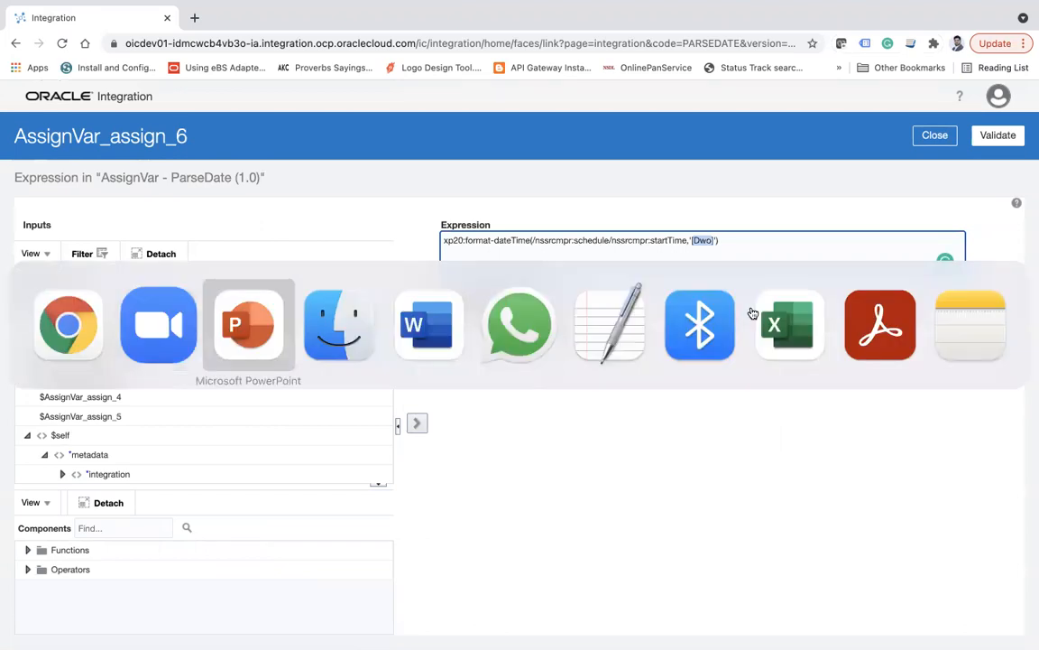
left_click(536, 365)
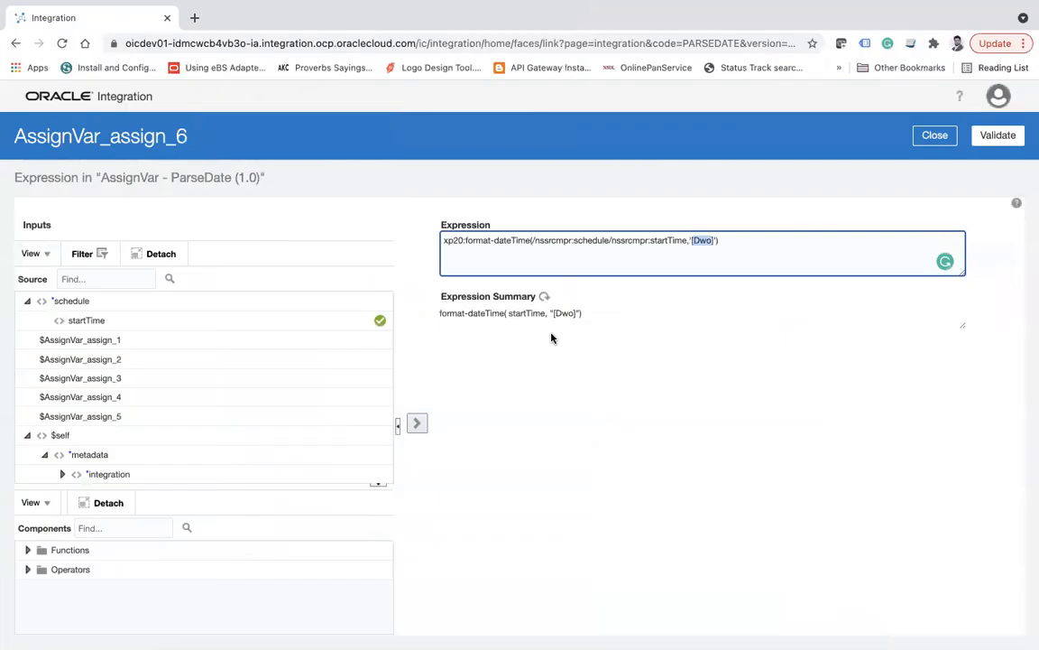
left_click(938, 138)
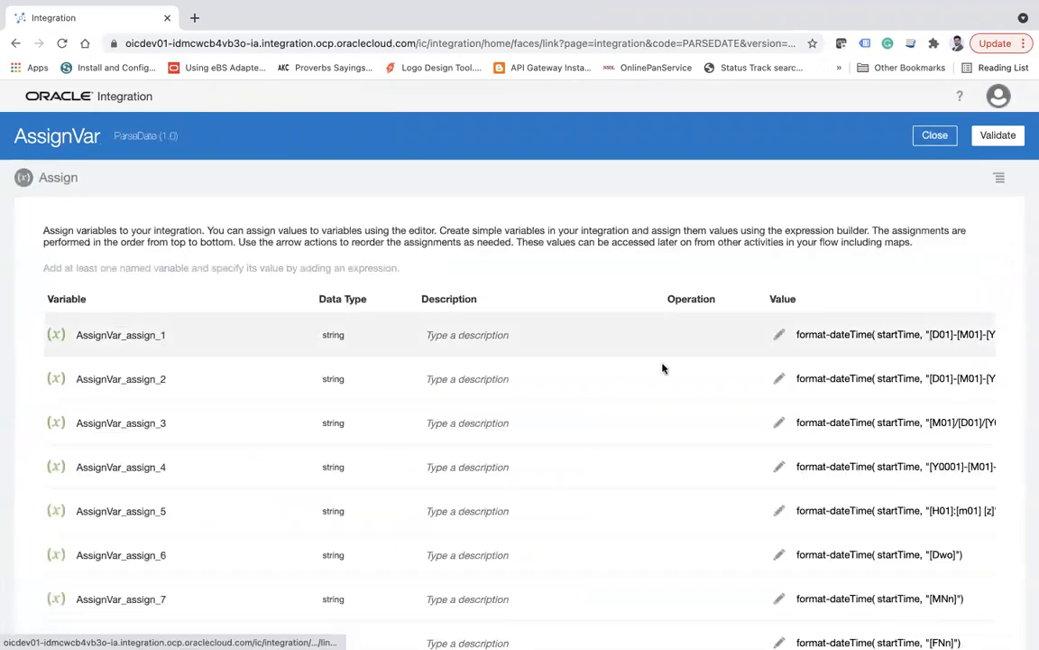
Open the AssignVar_assign_7 expression, examine its MNn pattern, and close it.
left_click(779, 599)
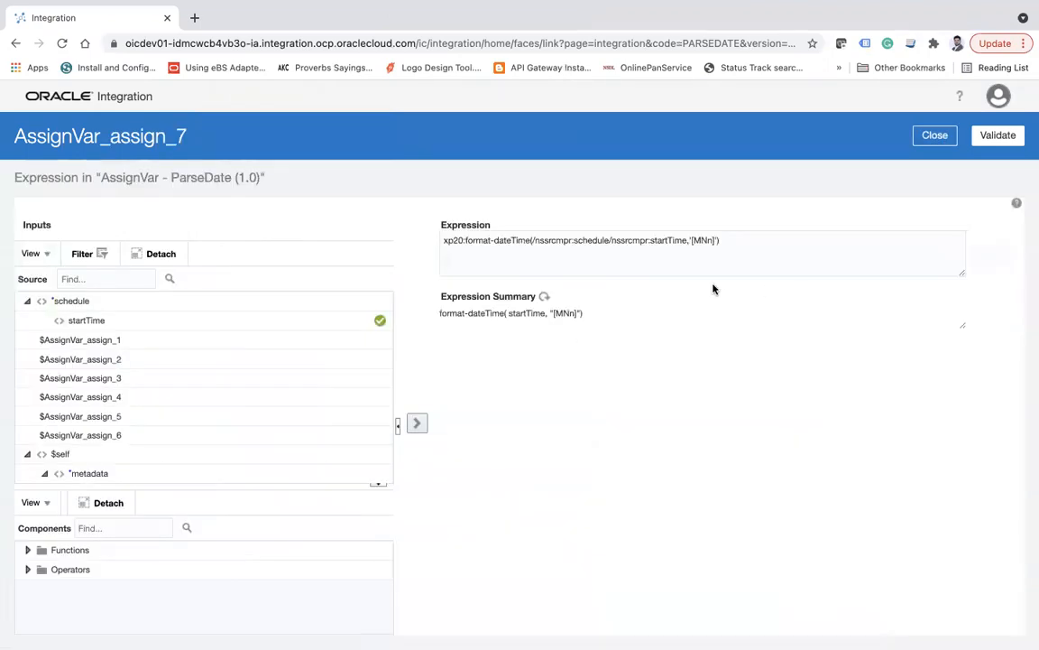
scroll(713, 288, "up", 3)
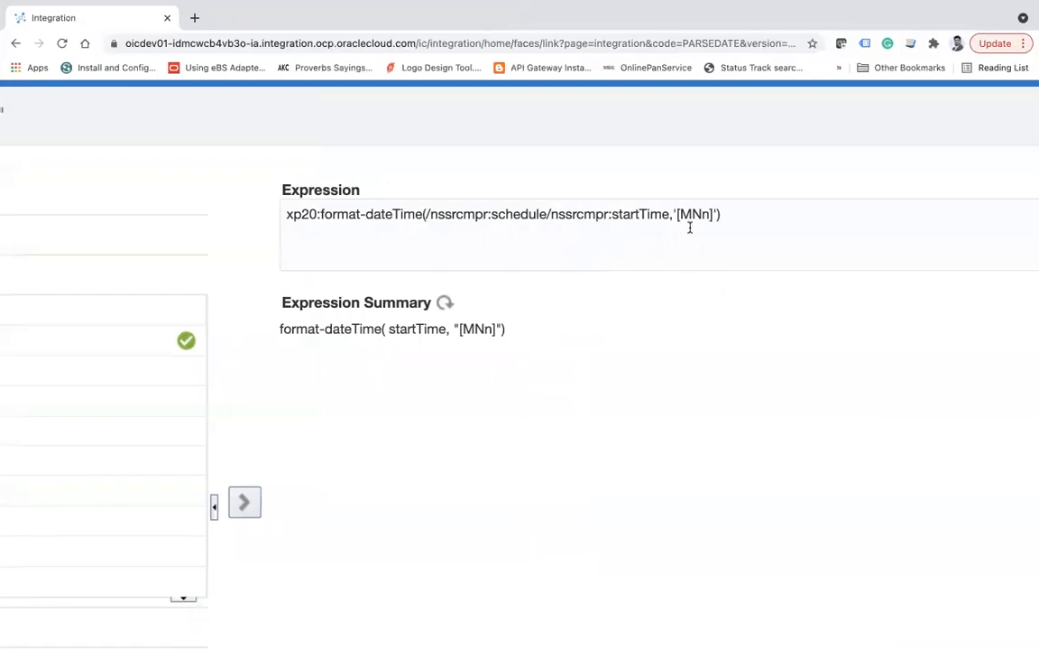
scroll(690, 229, "down", 3)
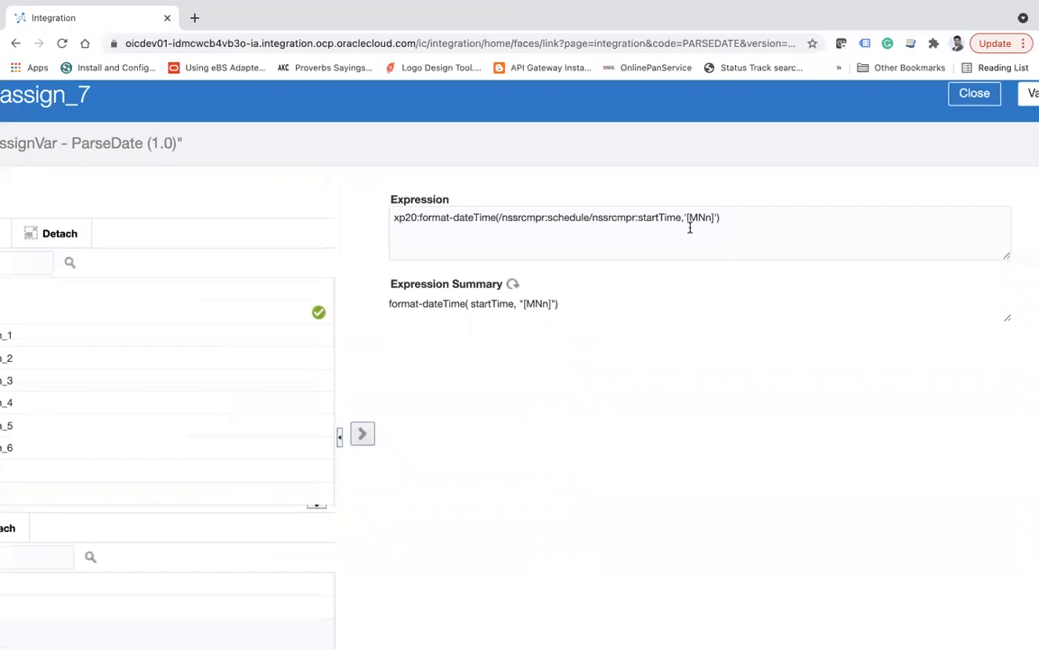
left_click(975, 95)
Open the AssignVar_assign_8 expression, check its FNn pattern against the Convert Date time format slide, and close it.
scroll(624, 406, "down", 2)
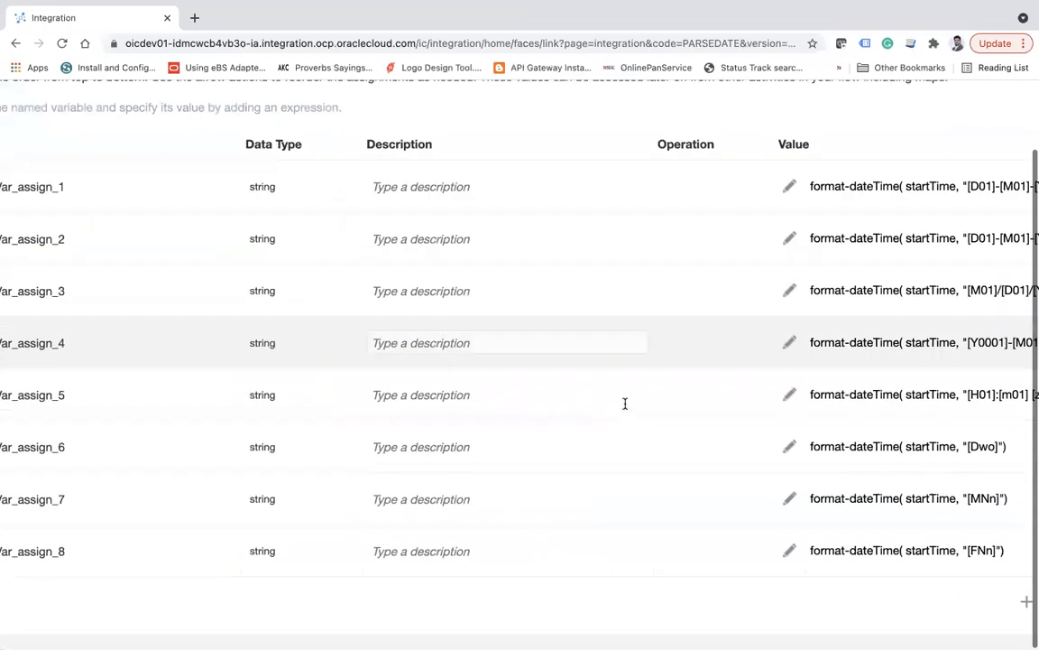
left_click(790, 550)
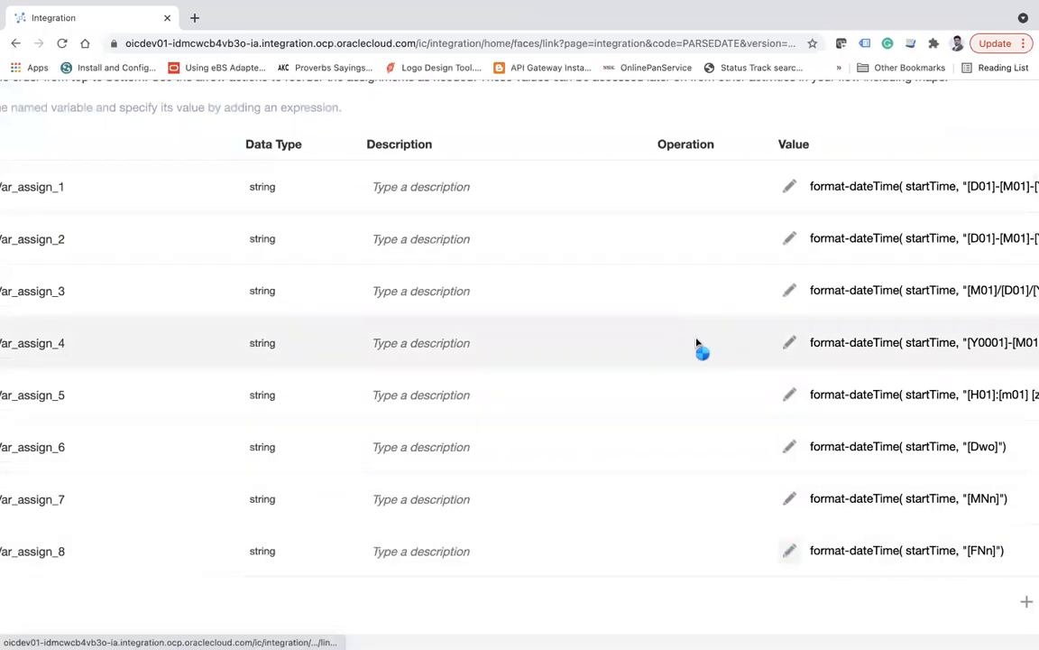
key("ctrl+Left")
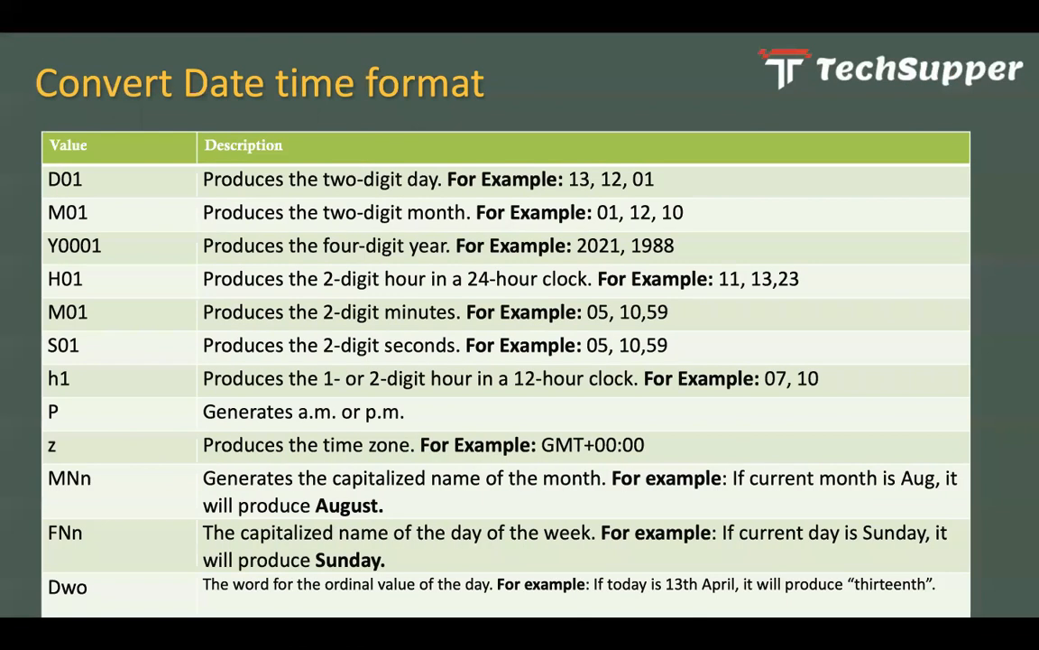
key("ctrl+Right")
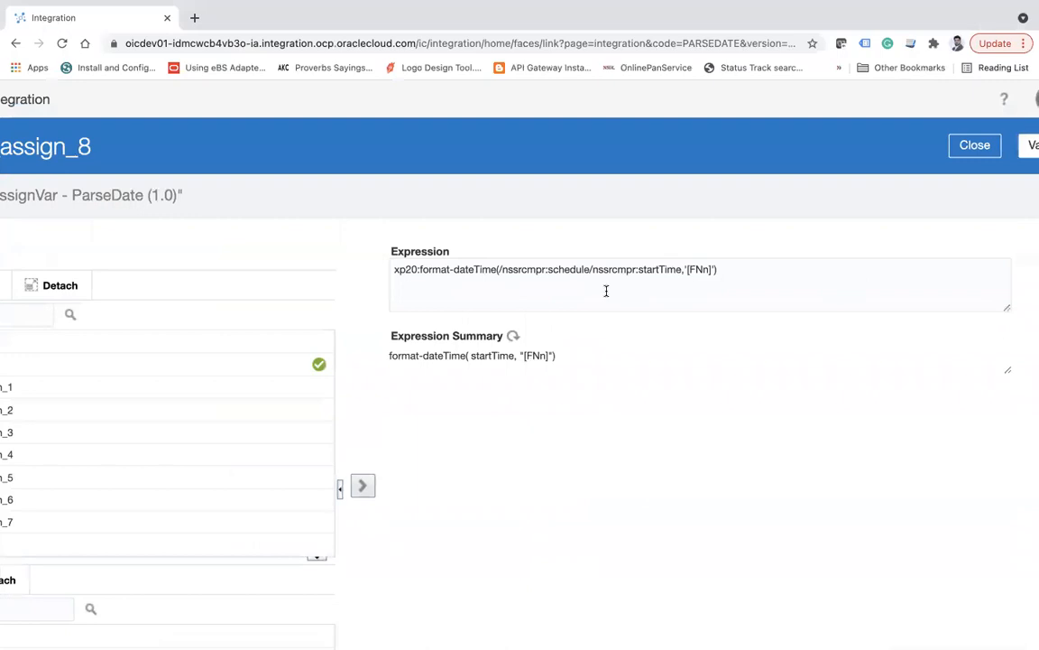
left_click(698, 274)
scroll(698, 274, "down", 3)
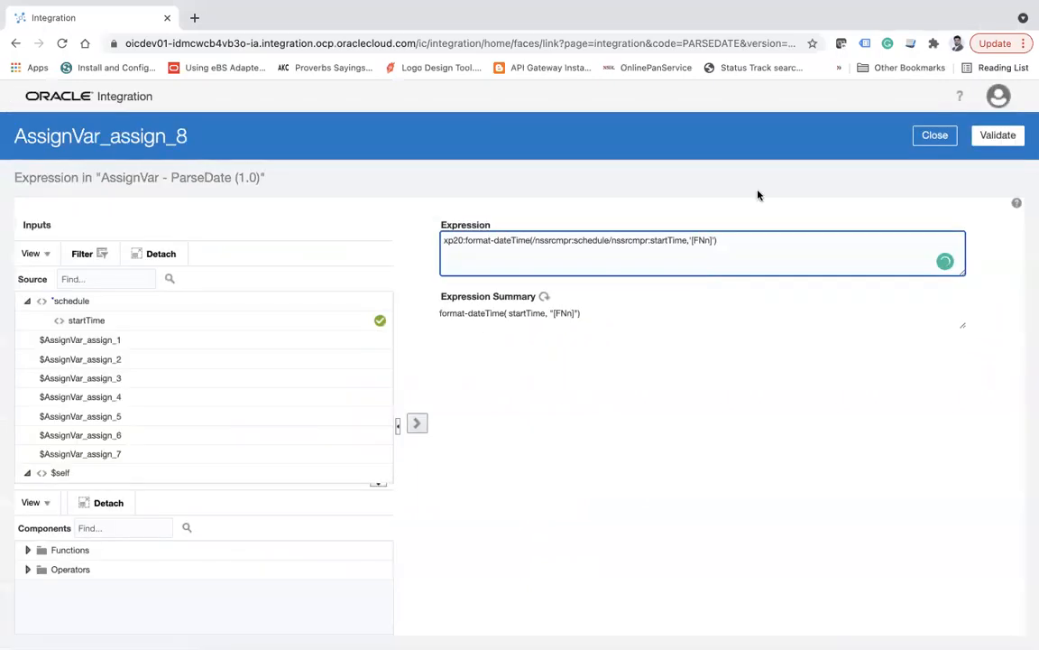
left_click(939, 139)
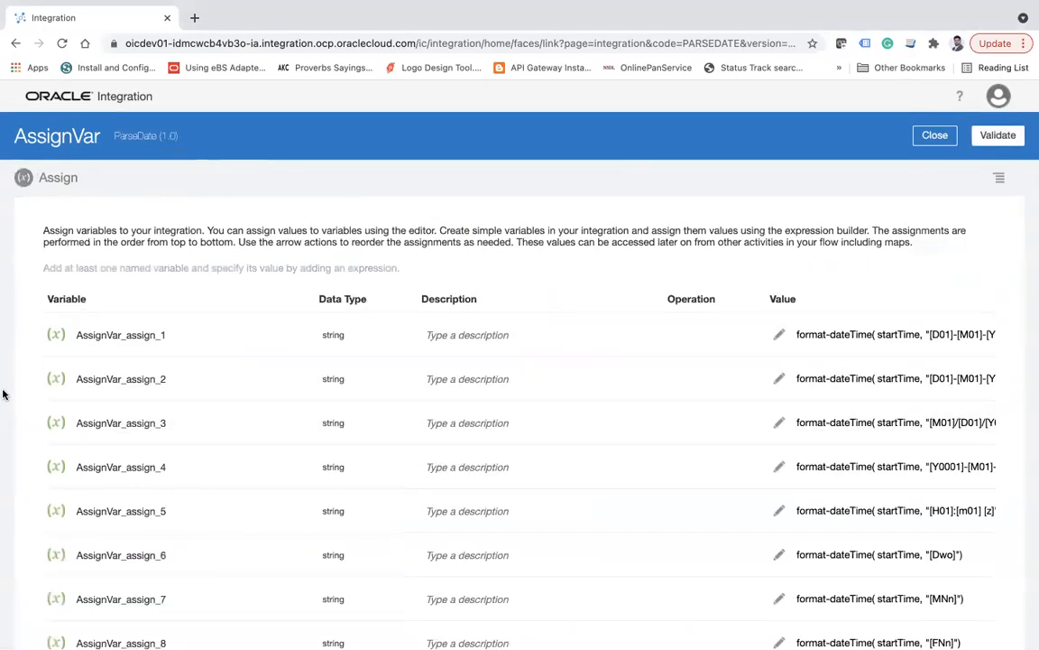
Review the format-dateTime values of all eight variables in the assignment list, and close the AssignVar action.
scroll(225, 533, "down", 1)
scroll(225, 534, "down", 2)
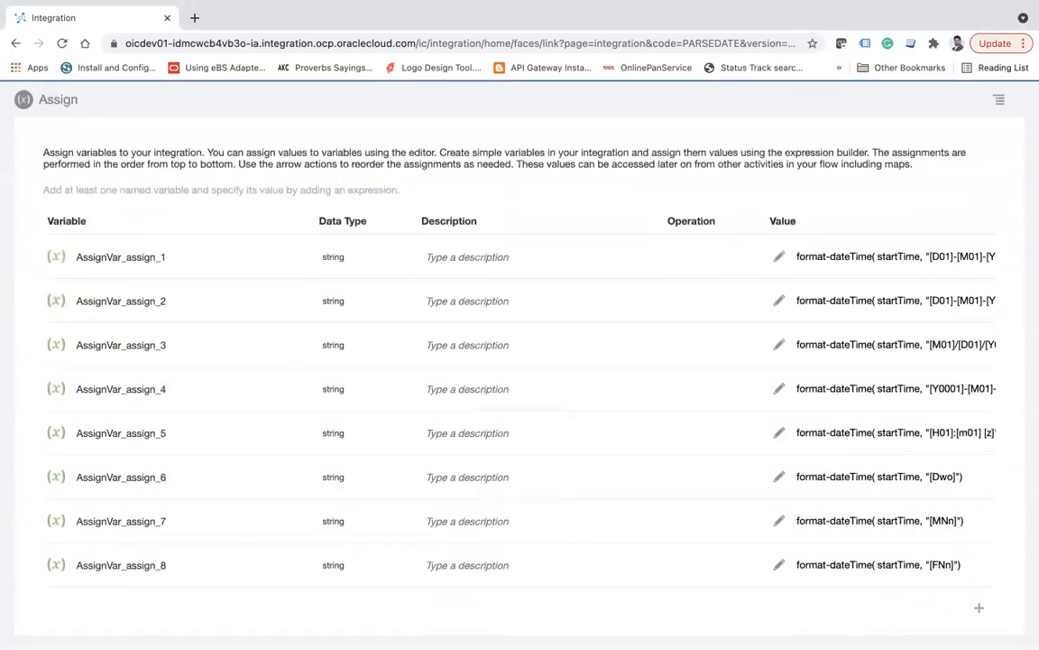
scroll(520, 360, "up", 2)
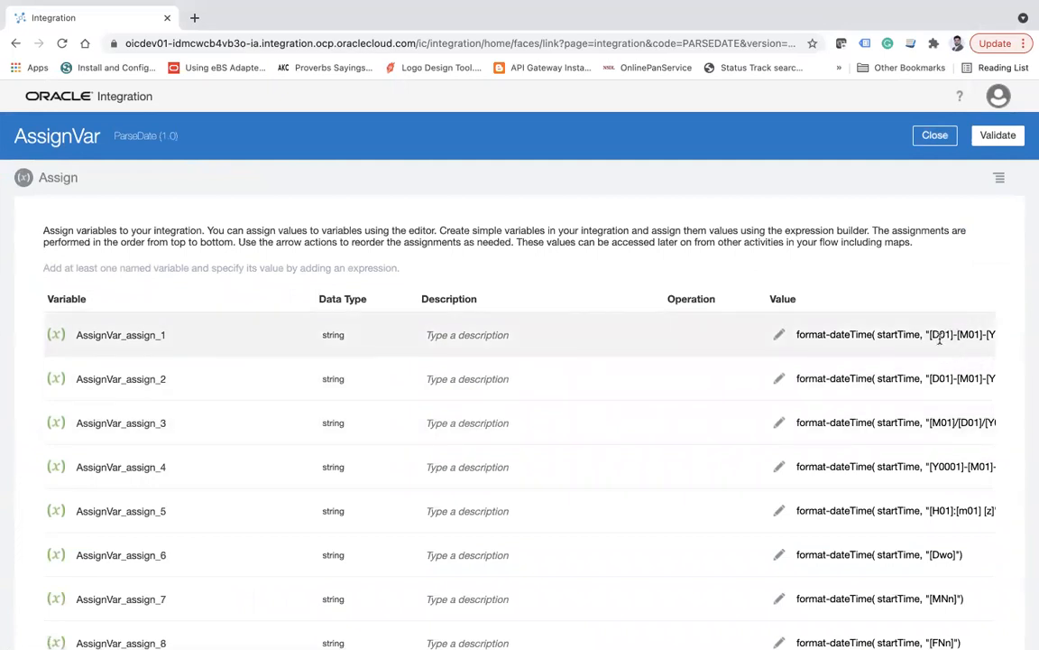
scroll(848, 361, "right", 5)
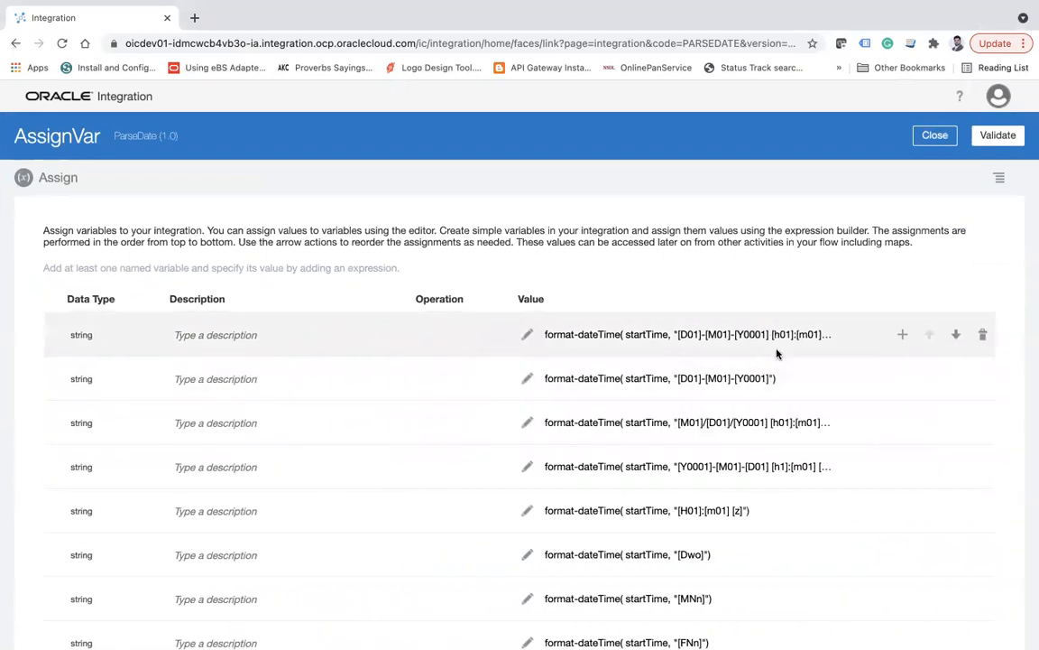
left_click(933, 135)
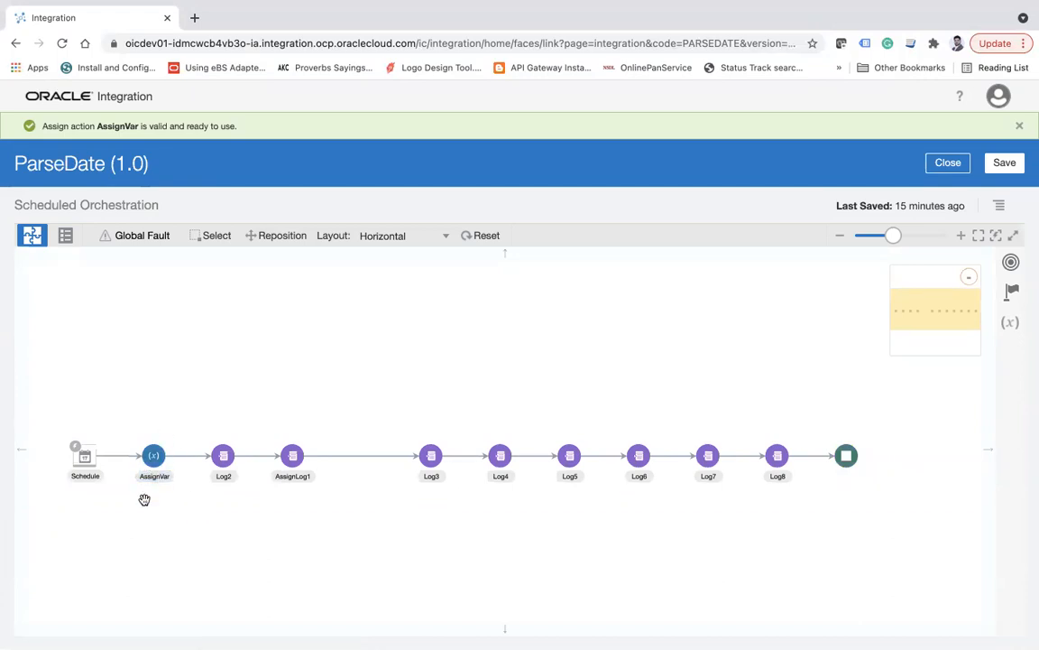
Open the Log2 logger, examine the concat expression of its message with the AssignVar_assign_1 variable, and close the logger.
left_click(226, 459)
left_click(230, 432)
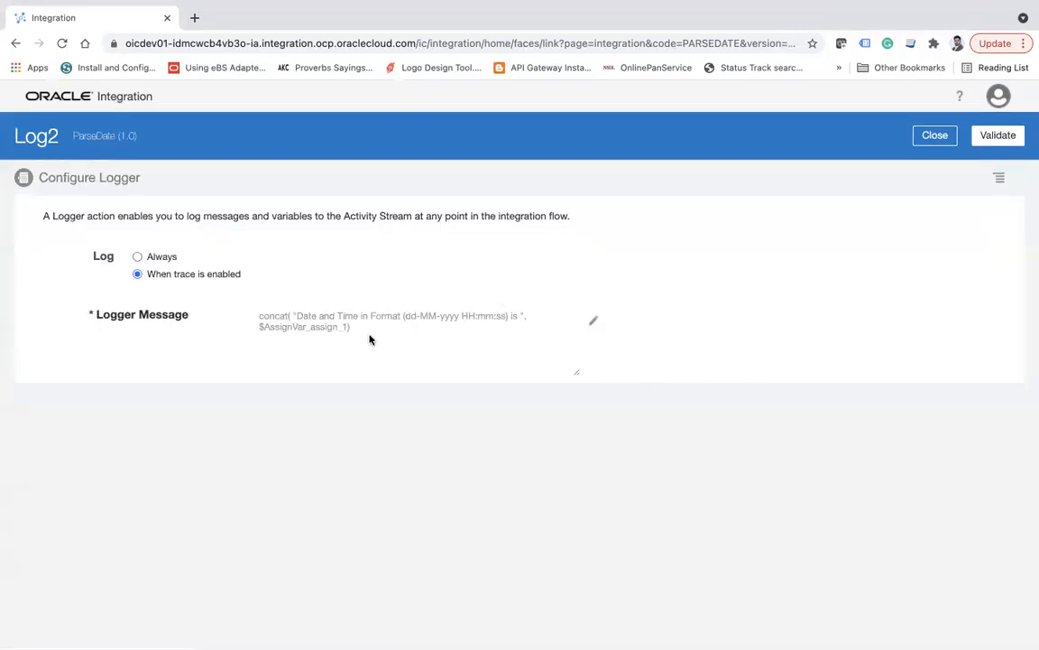
left_click(592, 325)
left_click_drag(475, 242, 765, 241)
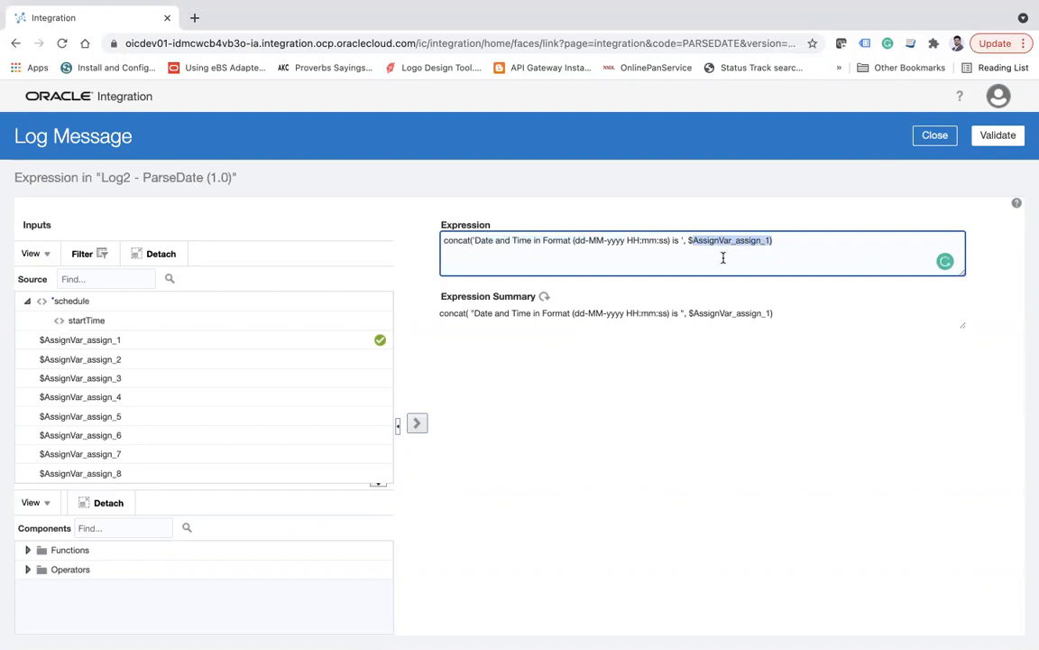
left_click(929, 137)
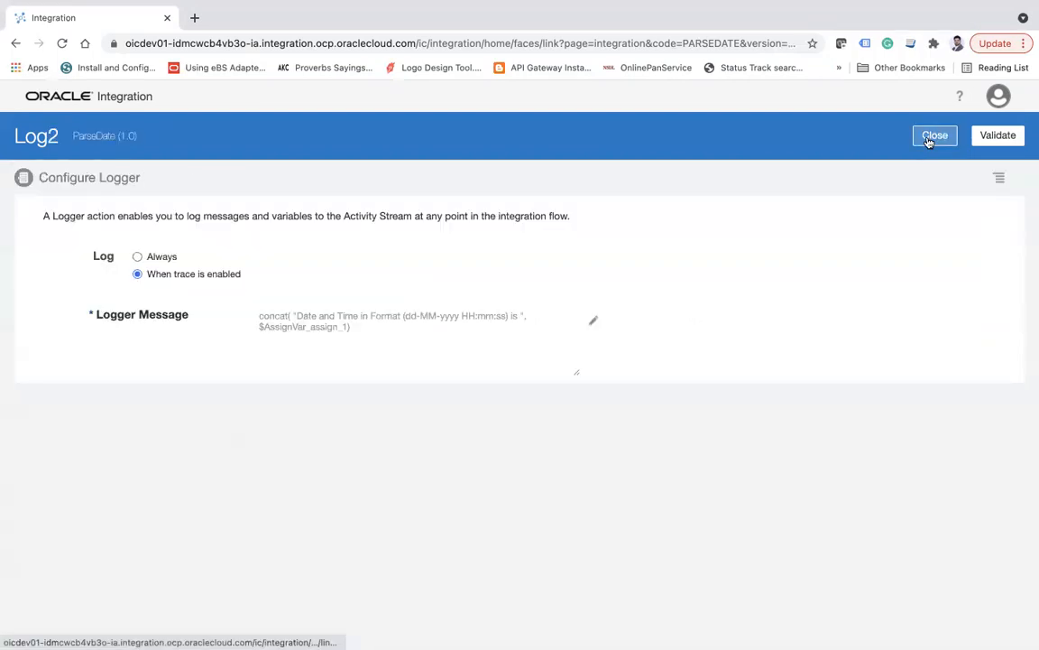
left_click(928, 137)
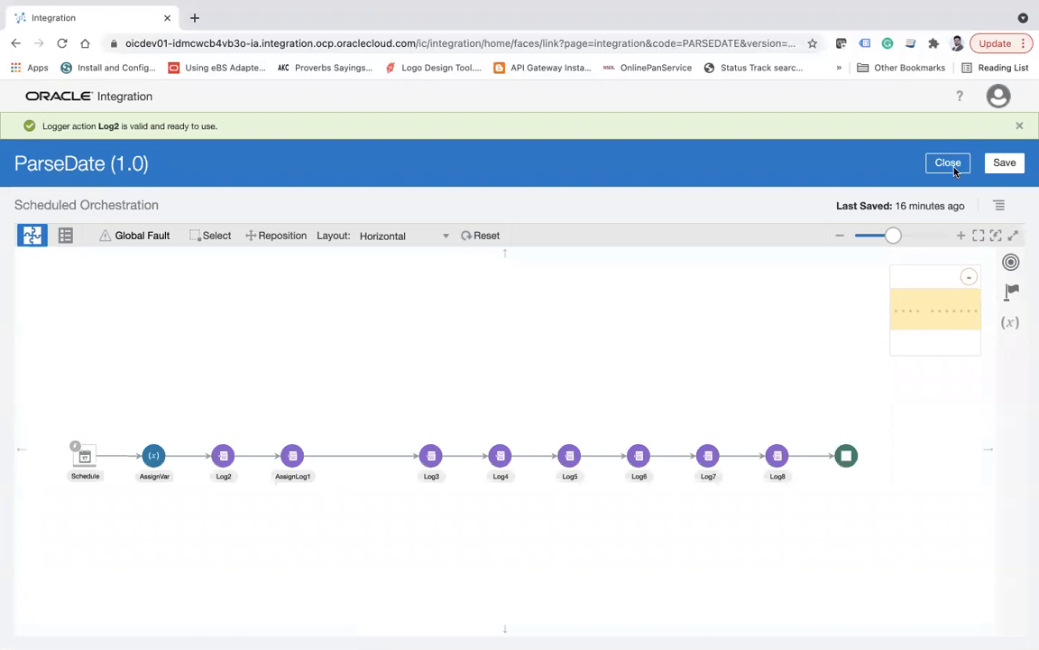
Close the ParseDate editor, activate the integration with tracing and payload included, and refresh the integrations list.
left_click(949, 168)
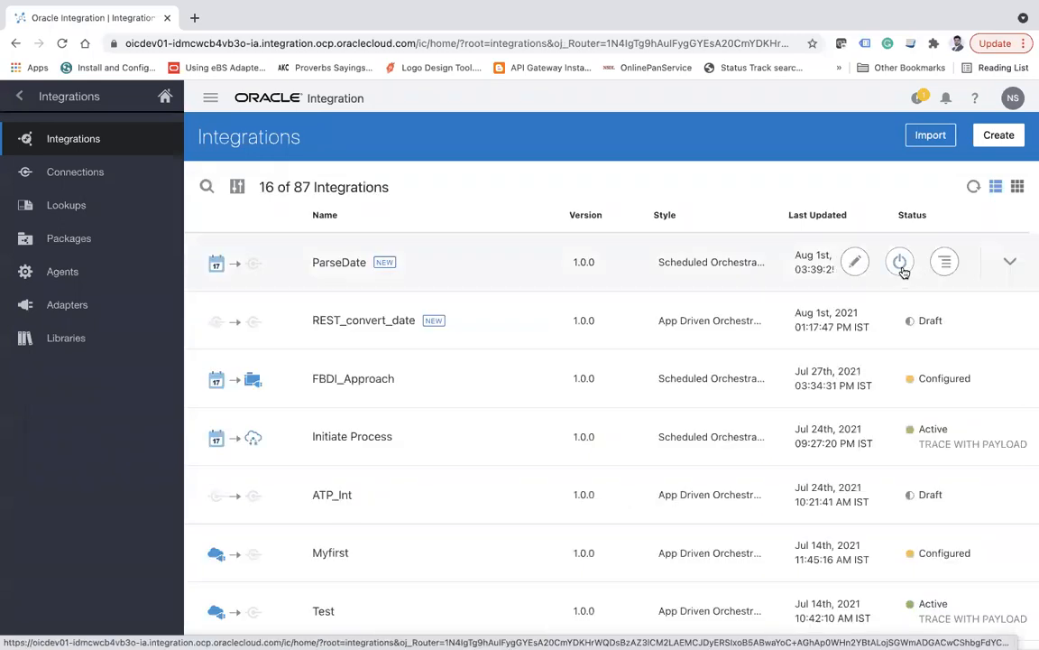
left_click(901, 262)
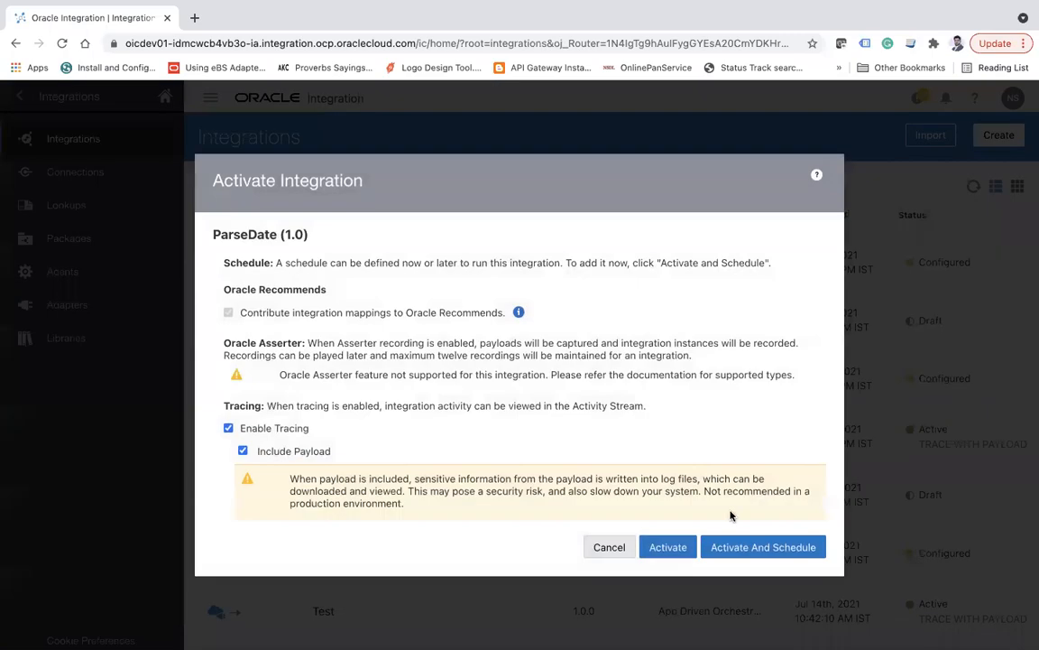
left_click(667, 551)
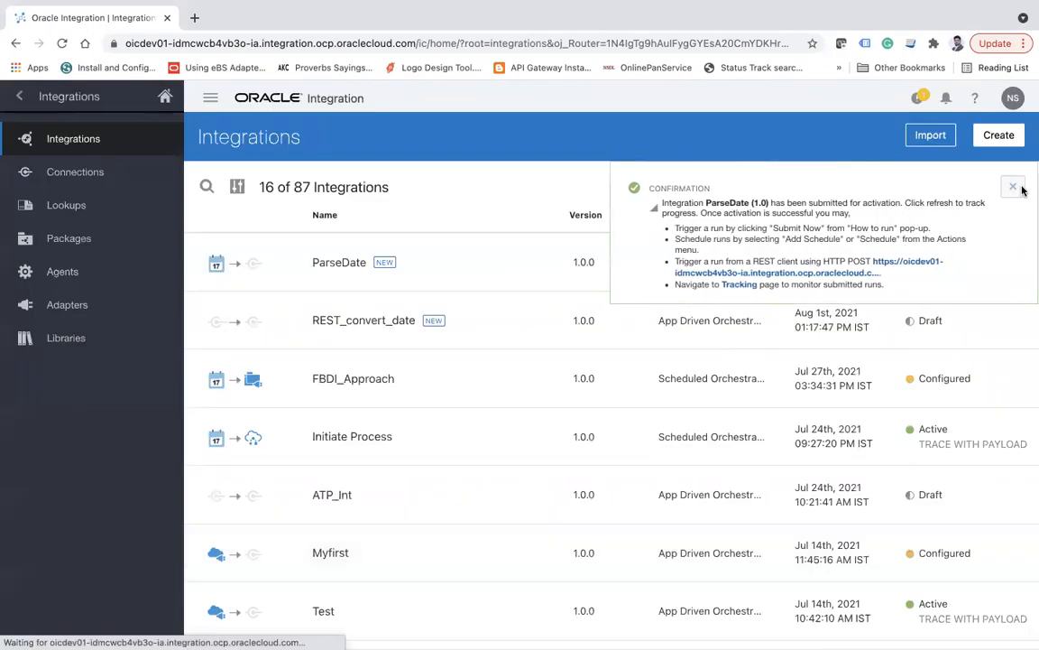
left_click(1020, 189)
left_click(975, 186)
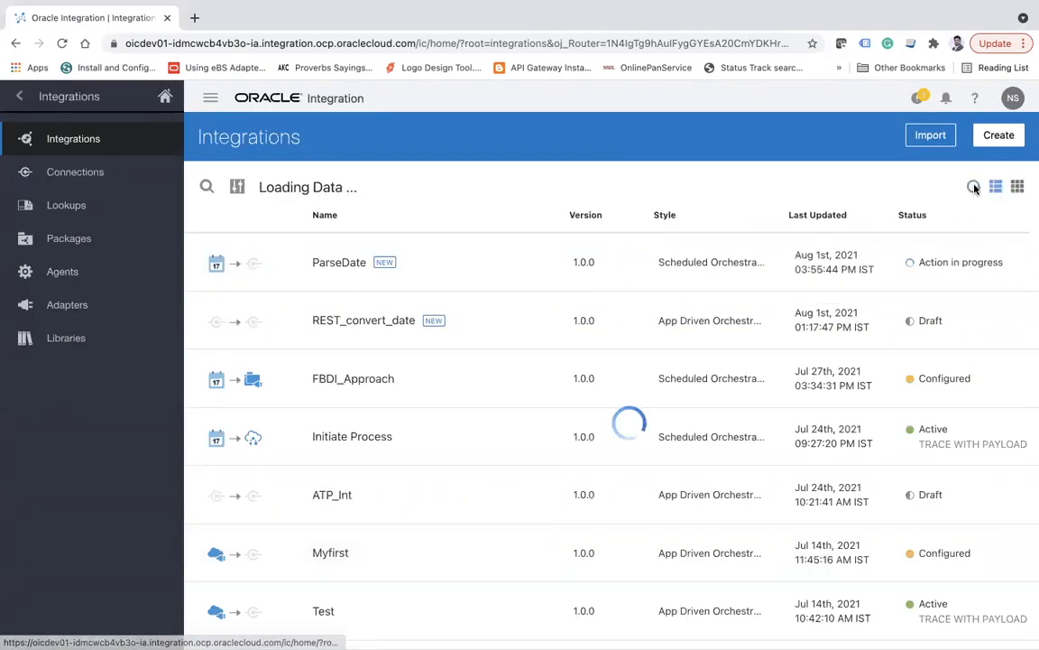
Submit an immediate run of the ParseDate integration and open the submitted instance in tracking.
left_click(855, 265)
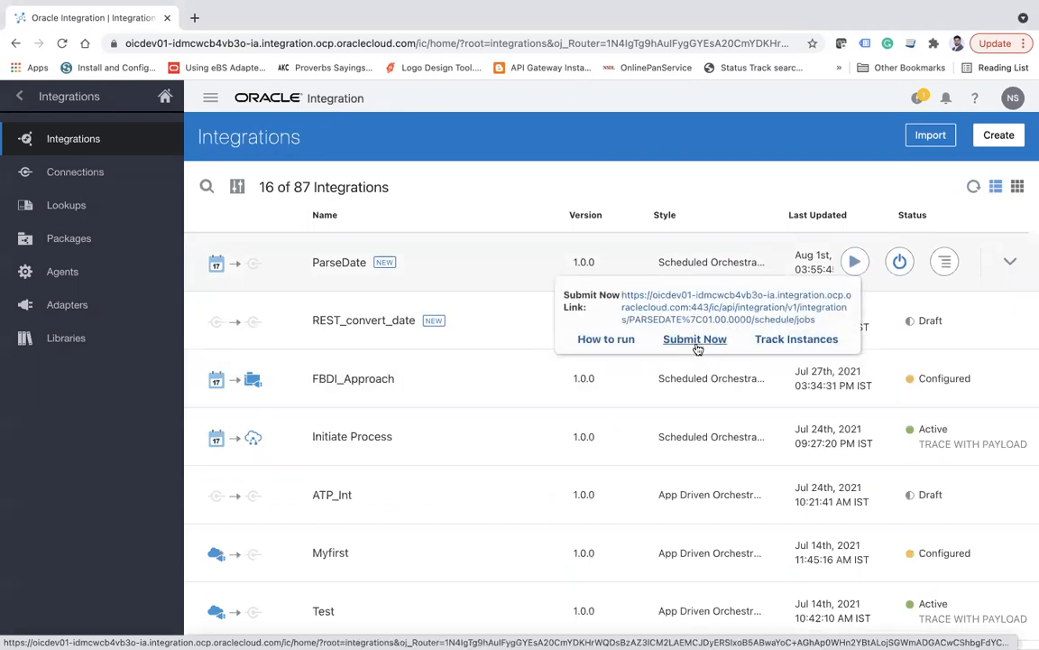
mouse_move(776, 5)
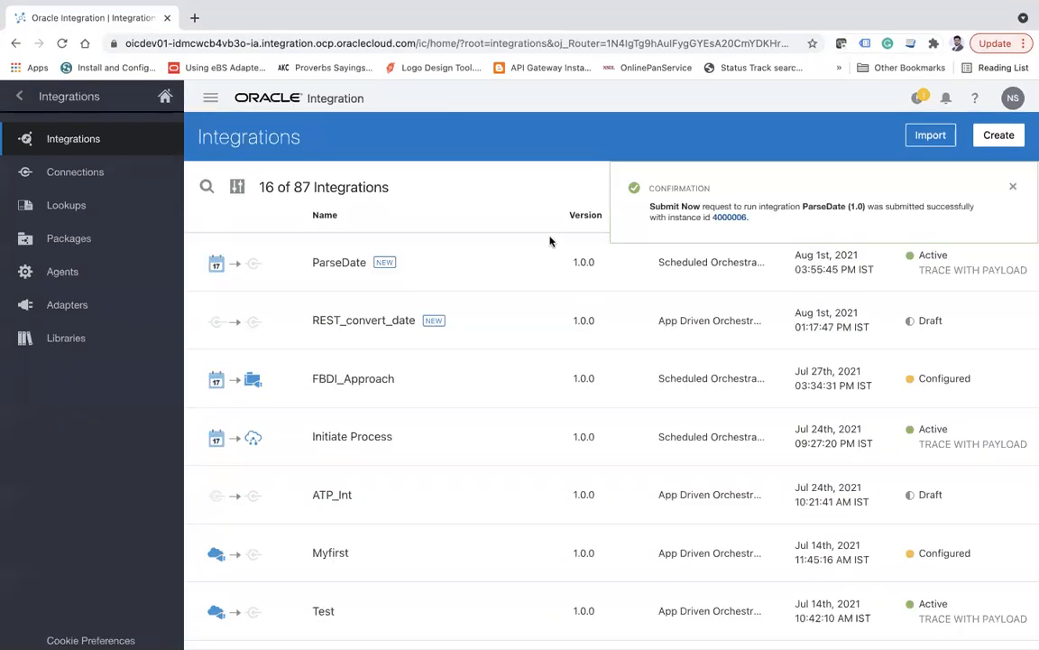
left_click(727, 217)
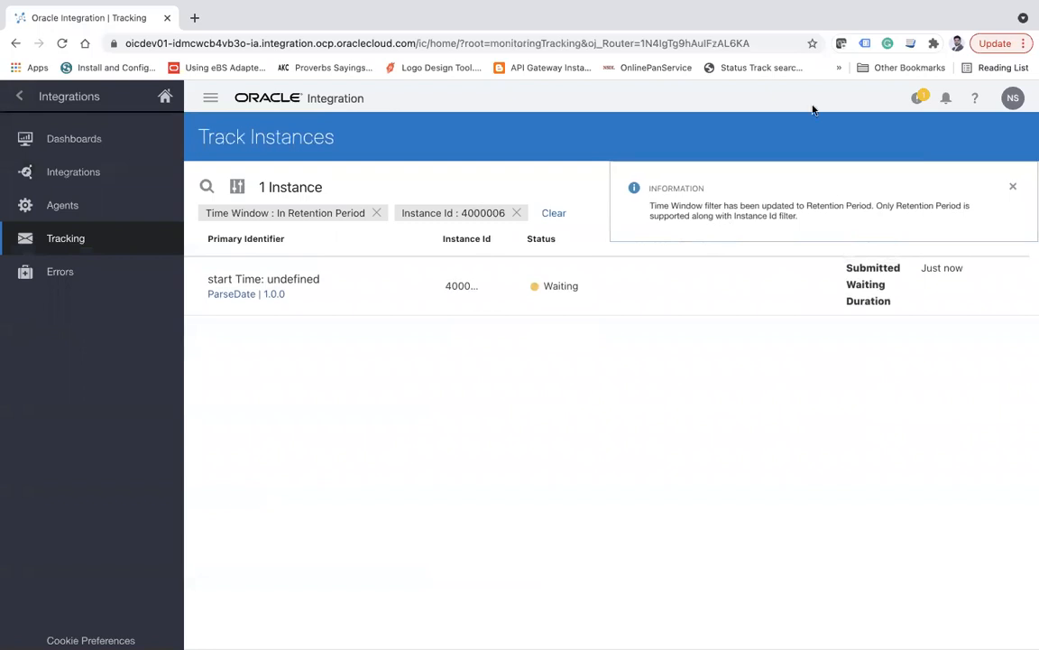
Dismiss the time window notice and refresh the tracked ParseDate instance until its run finishes.
left_click(1013, 189)
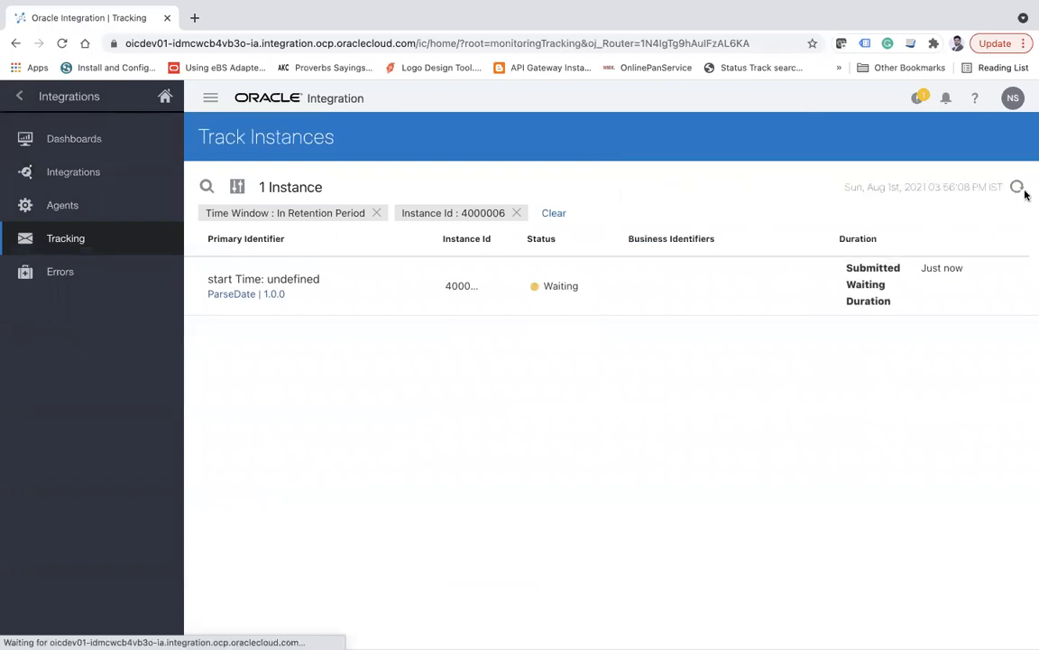
left_click(1017, 189)
left_click(1018, 189)
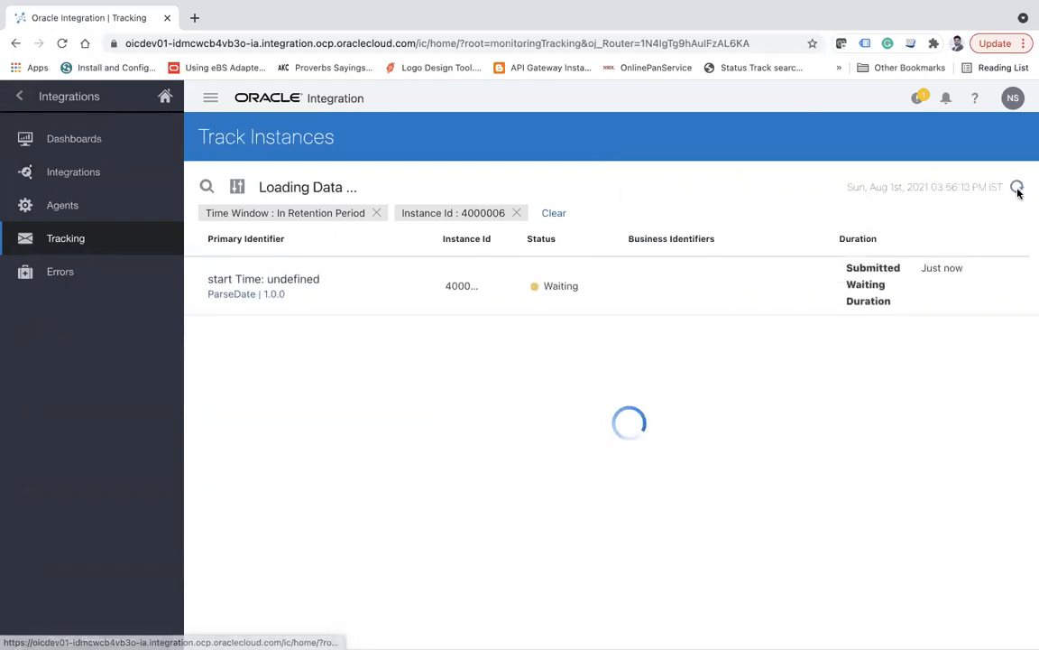
left_click(1018, 191)
left_click(1017, 188)
left_click(1017, 187)
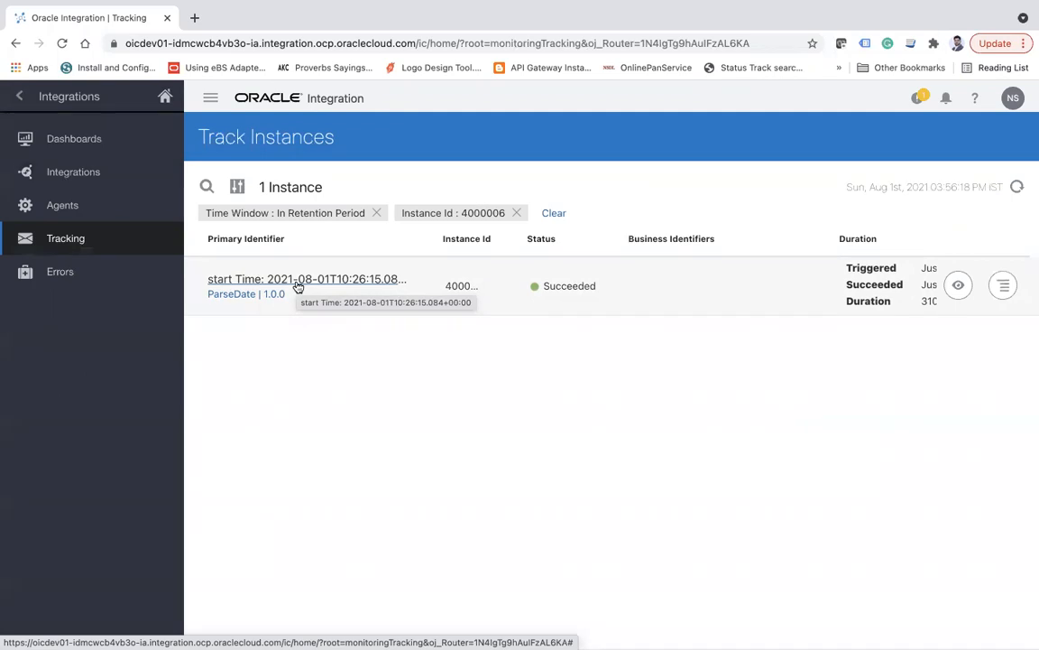
Open the activity stream of the ParseDate instance and examine the formatted dates in the Log2 and AssignLog1 messages.
left_click(957, 287)
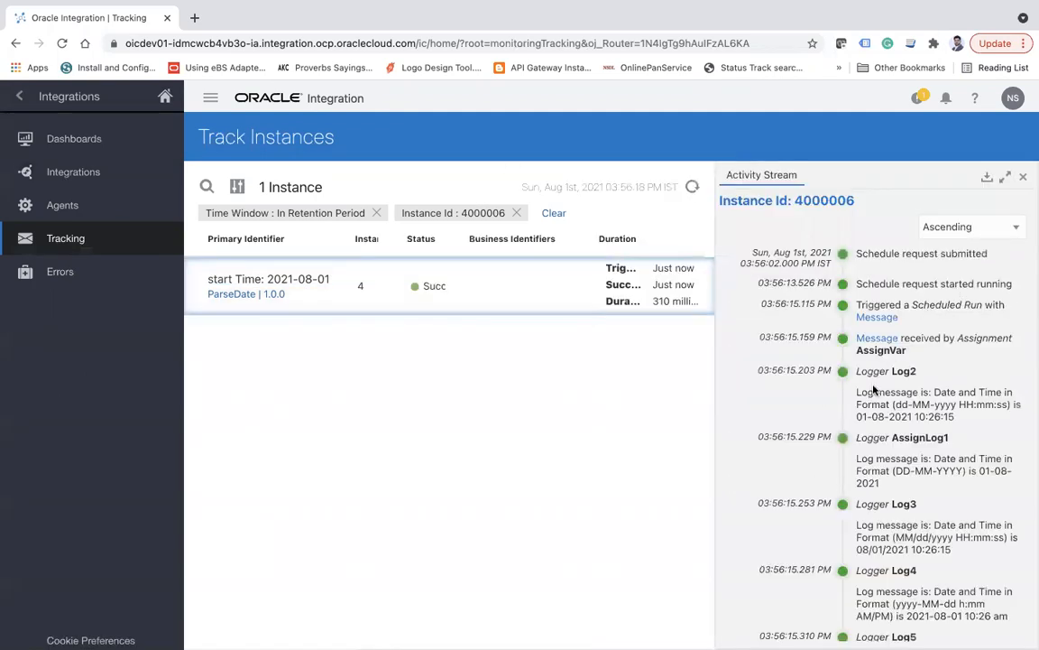
scroll(868, 388, "down", 2)
scroll(866, 361, "up", 2)
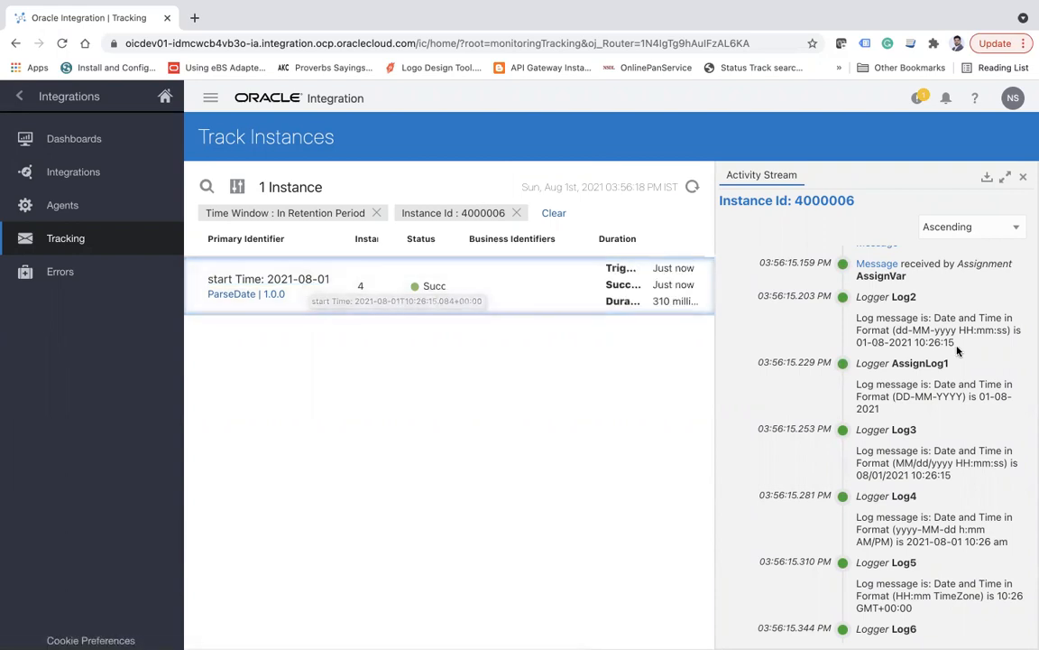
left_click_drag(955, 342, 860, 349)
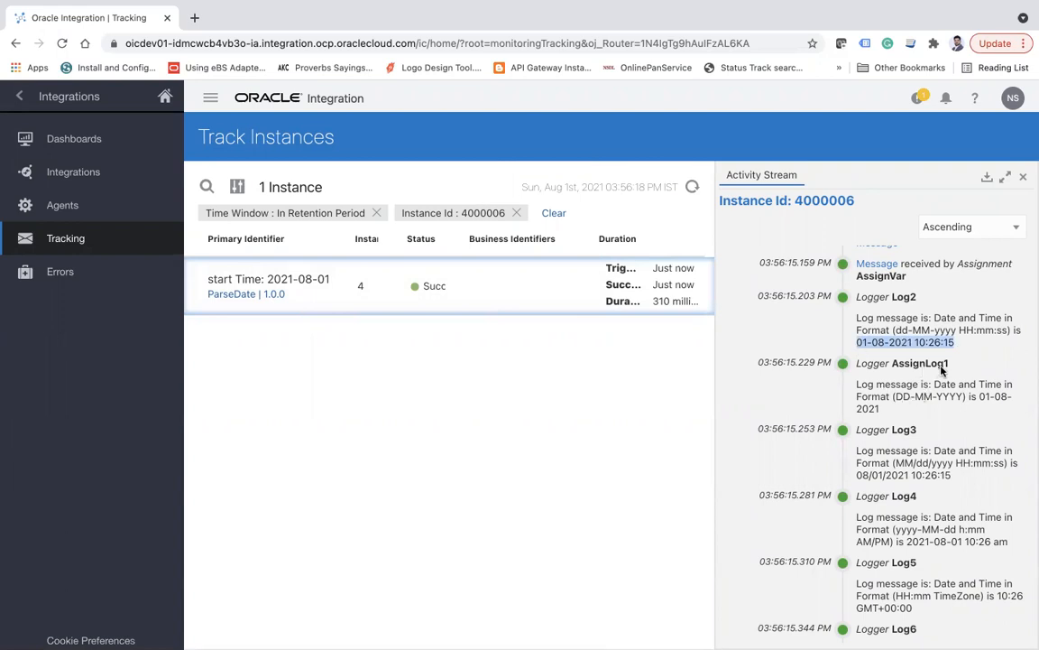
left_click(894, 413)
left_click_drag(978, 407, 980, 401)
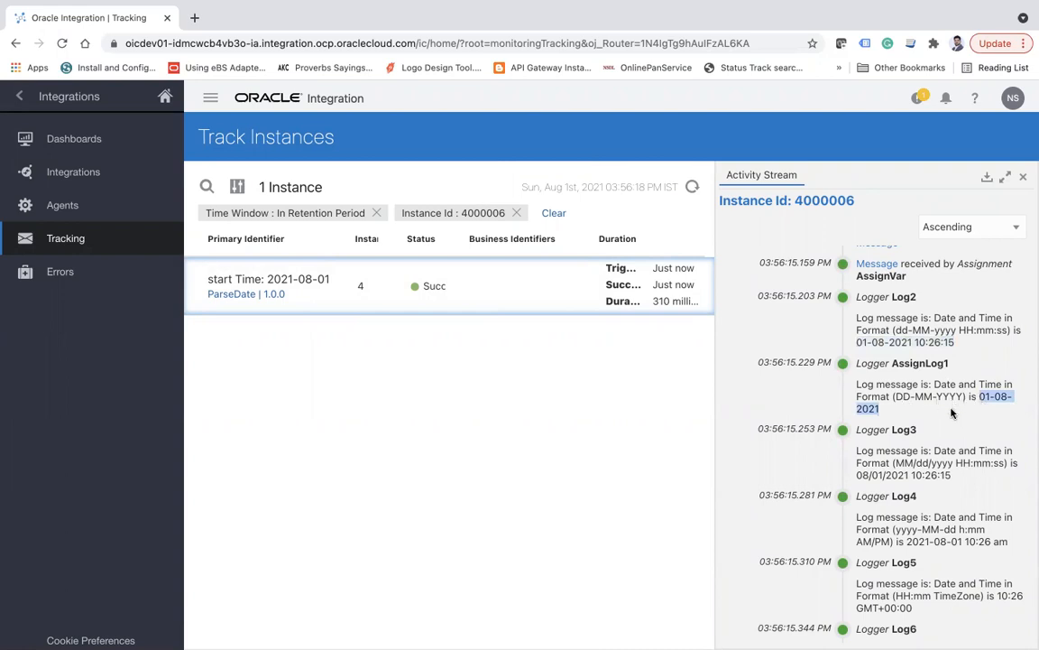
Examine the formatted date and time in the Log3 and Log4 messages, including the AM/PM marker of Log4.
scroll(950, 431, "down", 1)
left_click(960, 454)
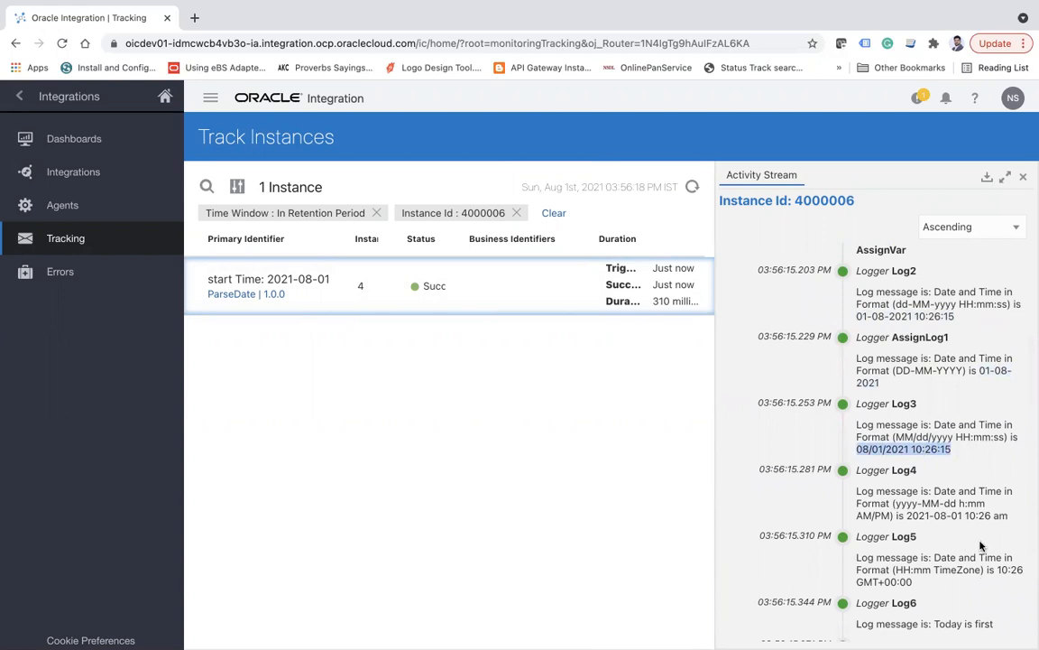
left_click_drag(1009, 516, 906, 517)
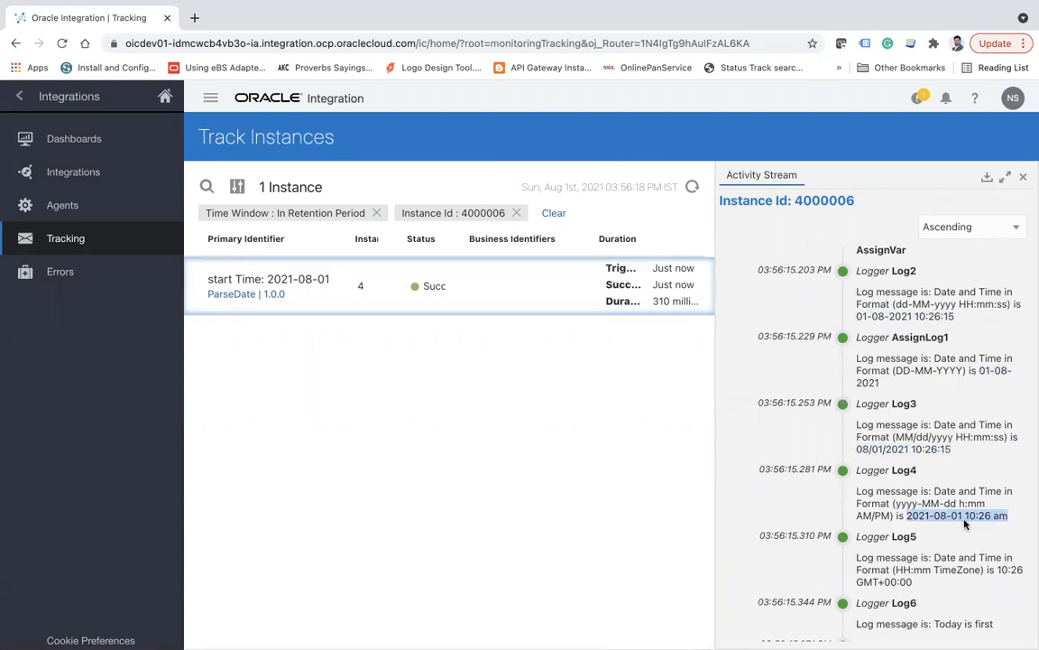
double_click(1001, 520)
scroll(1002, 519, "down", 3)
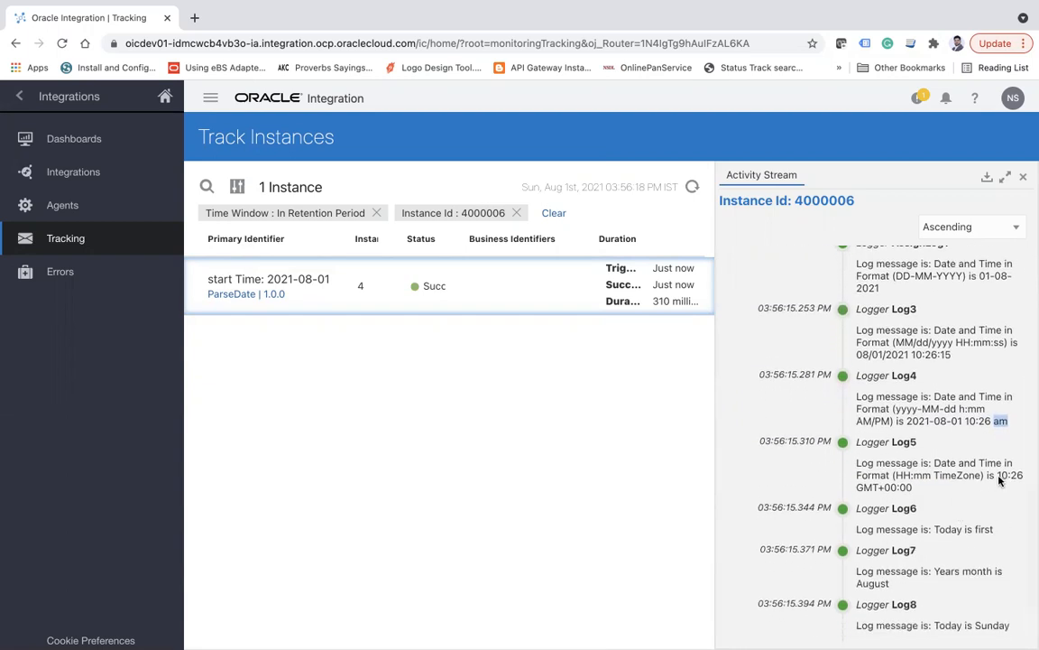
Compare the time in the Log5 message with the one in Log4, and examine the time zone part of Log5.
double_click(999, 475)
left_click_drag(968, 424, 989, 426)
left_click_drag(917, 489, 856, 490)
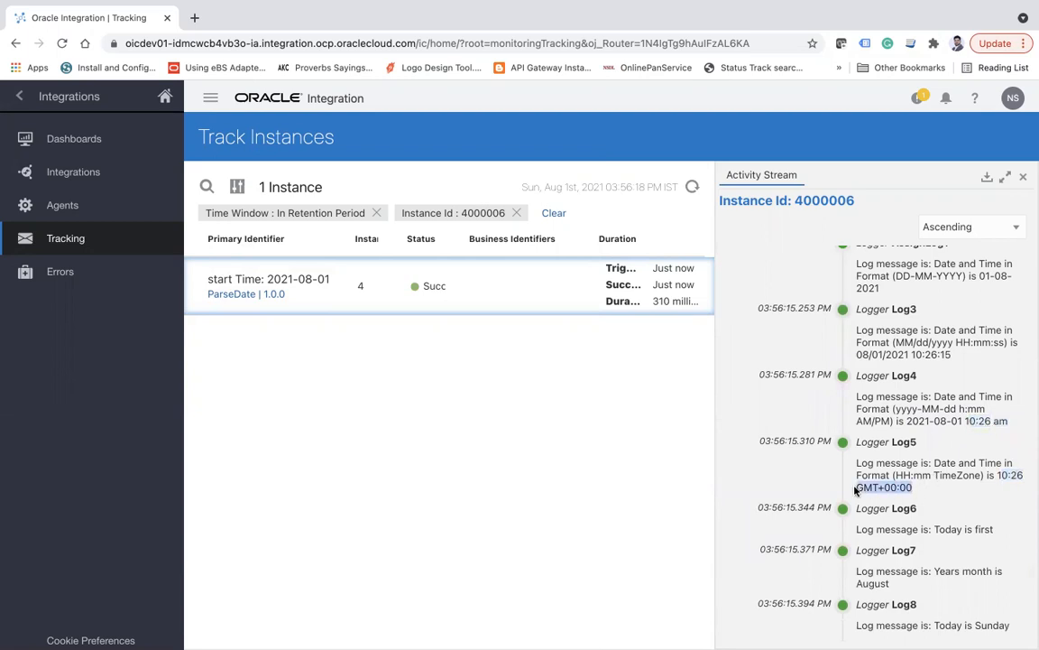
mouse_move(902, 2)
Examine the day, month name and weekday written by the Log6, Log7 and Log8 messages of the activity stream.
scroll(929, 556, "down", 1)
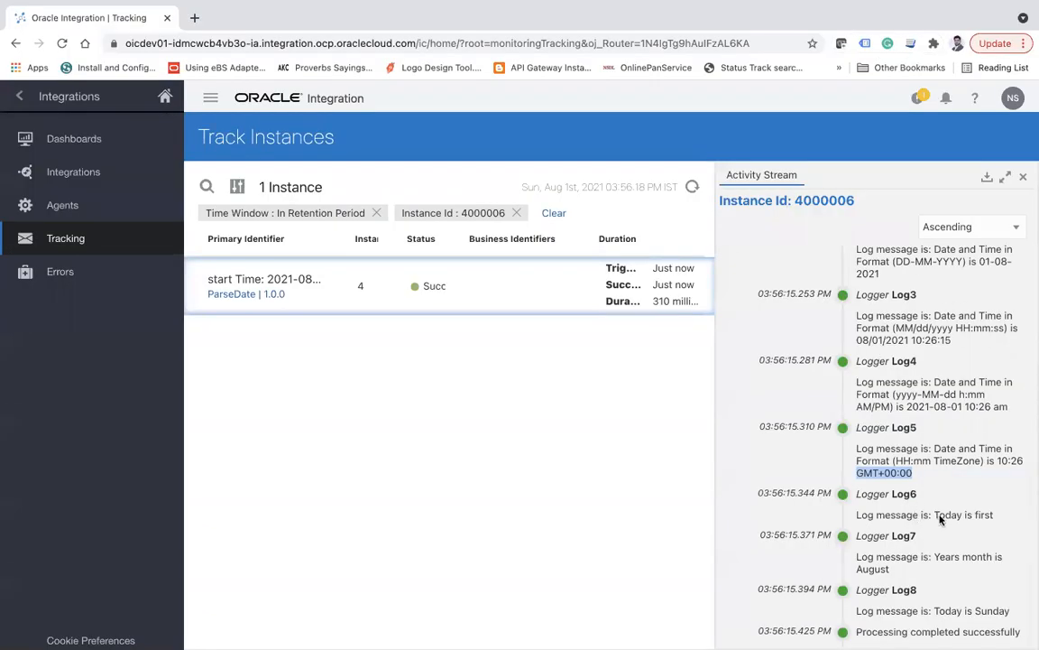
left_click(985, 518)
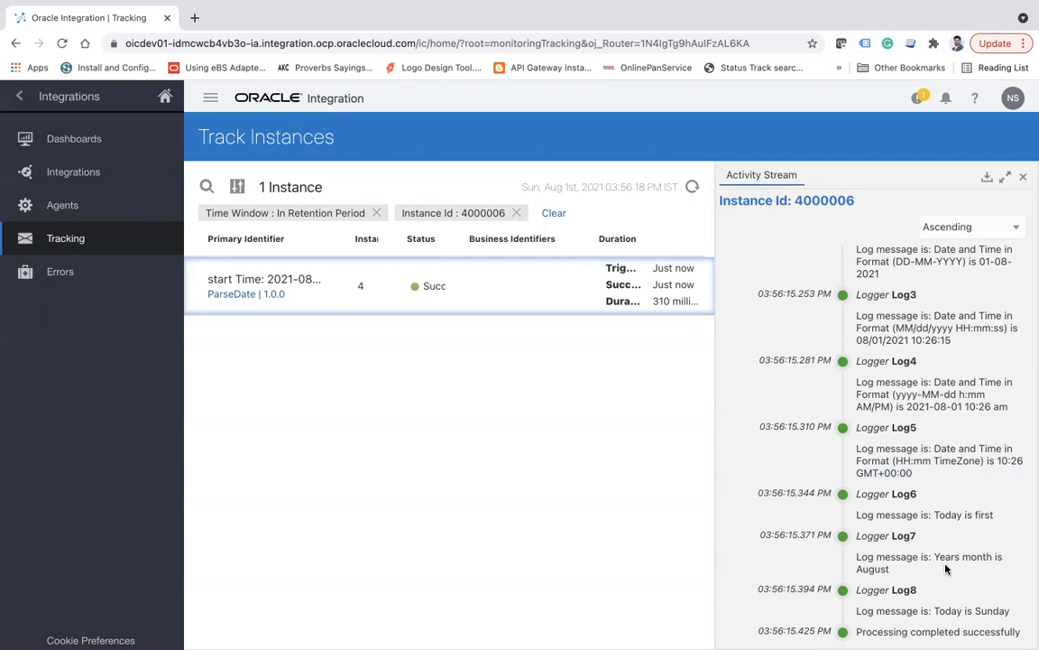
double_click(872, 569)
double_click(905, 591)
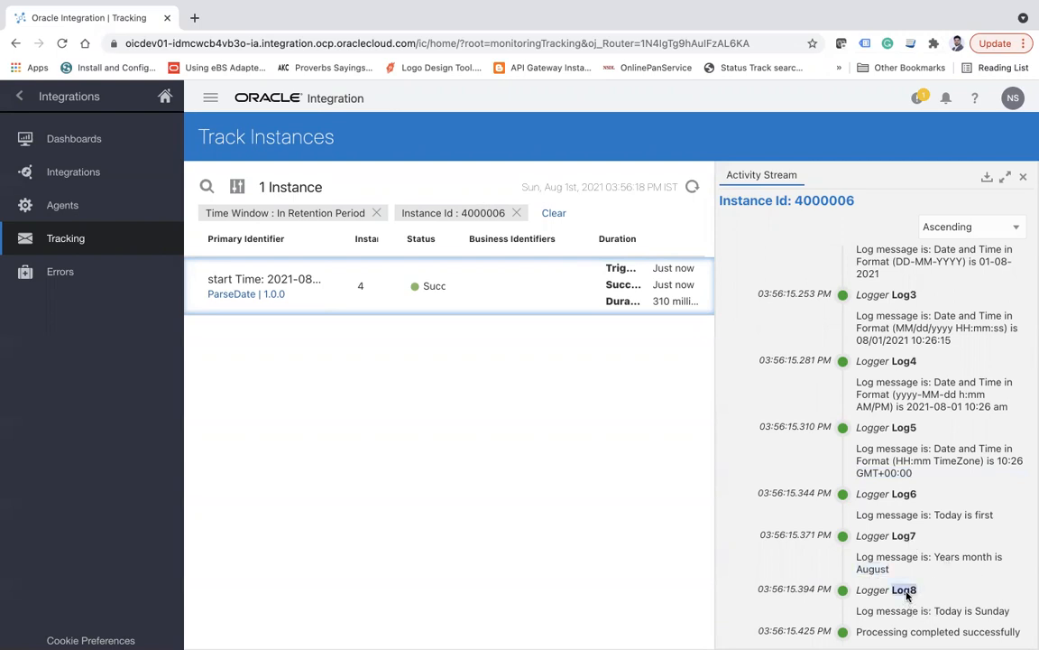
double_click(992, 612)
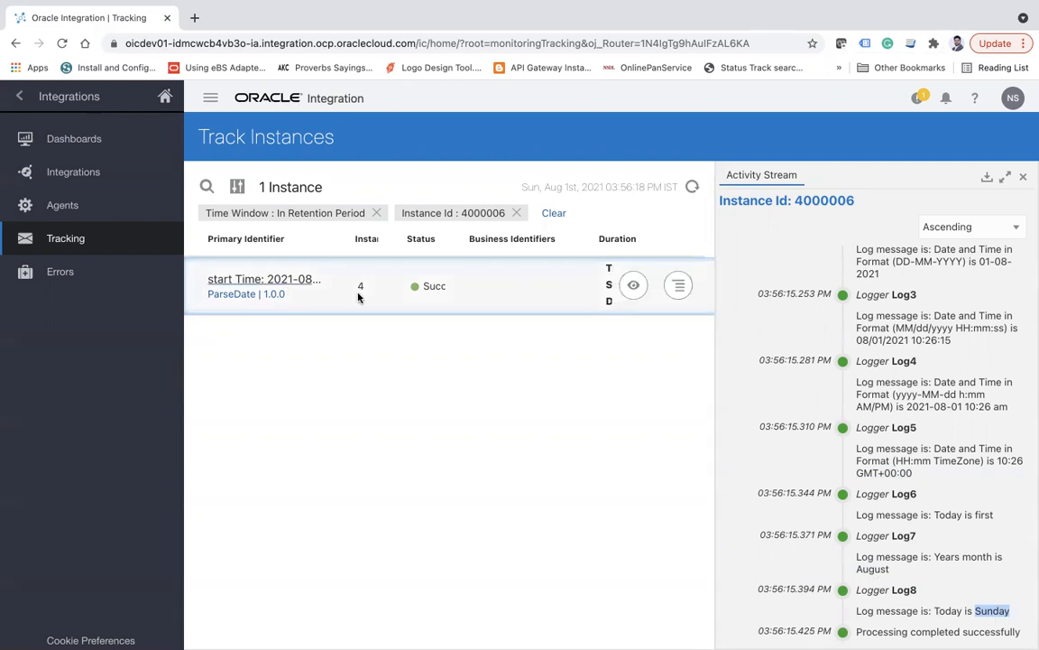
mouse_move(799, 7)
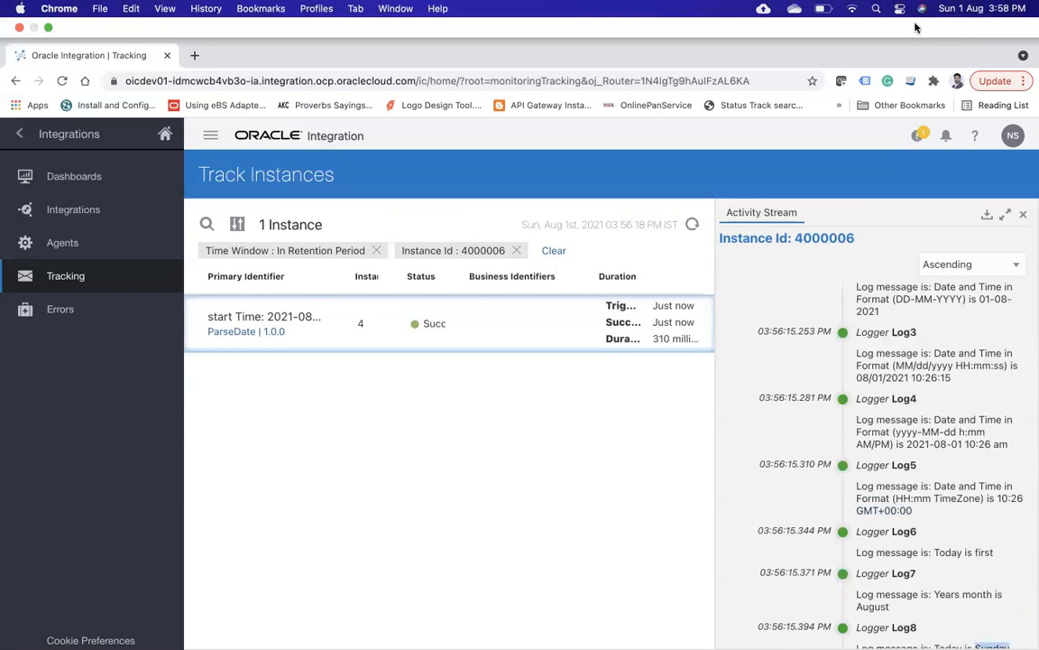